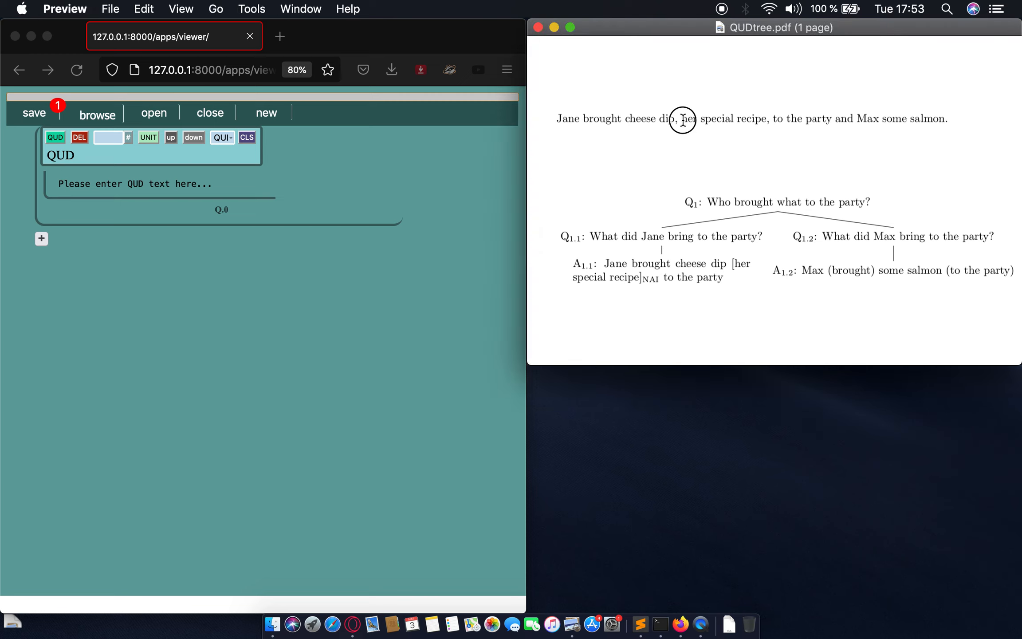
pyautogui.moveTo(681, 118); pyautogui.dragTo(767, 119)
pyautogui.click(633, 154)
pyautogui.click(466, 188)
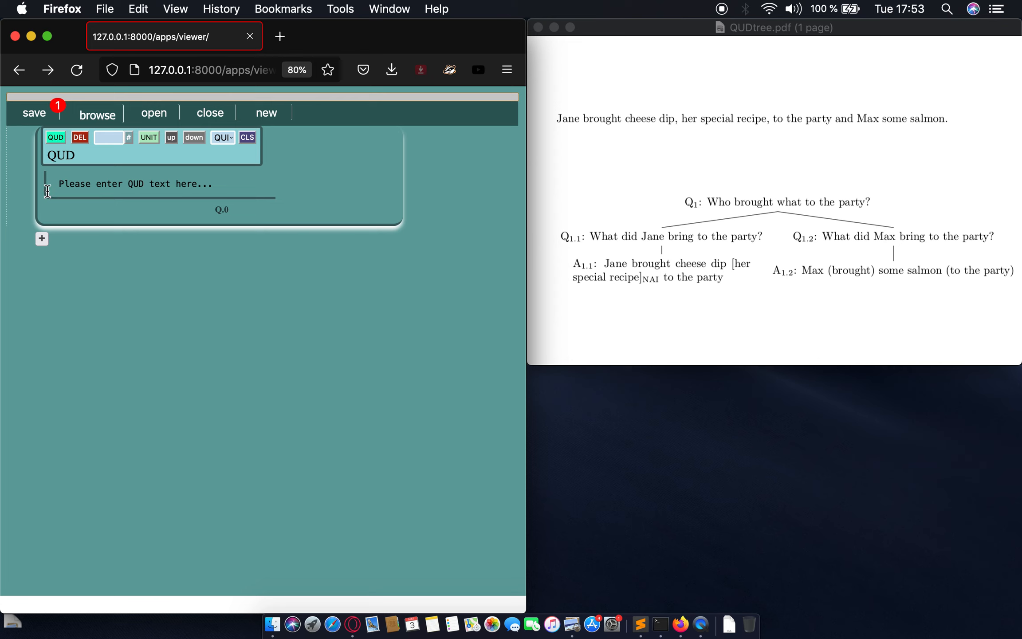
# Replace the root QUD's placeholder text with "Who brought what to the party?" copied from Q1 in the PDF.
pyautogui.click(78, 191)
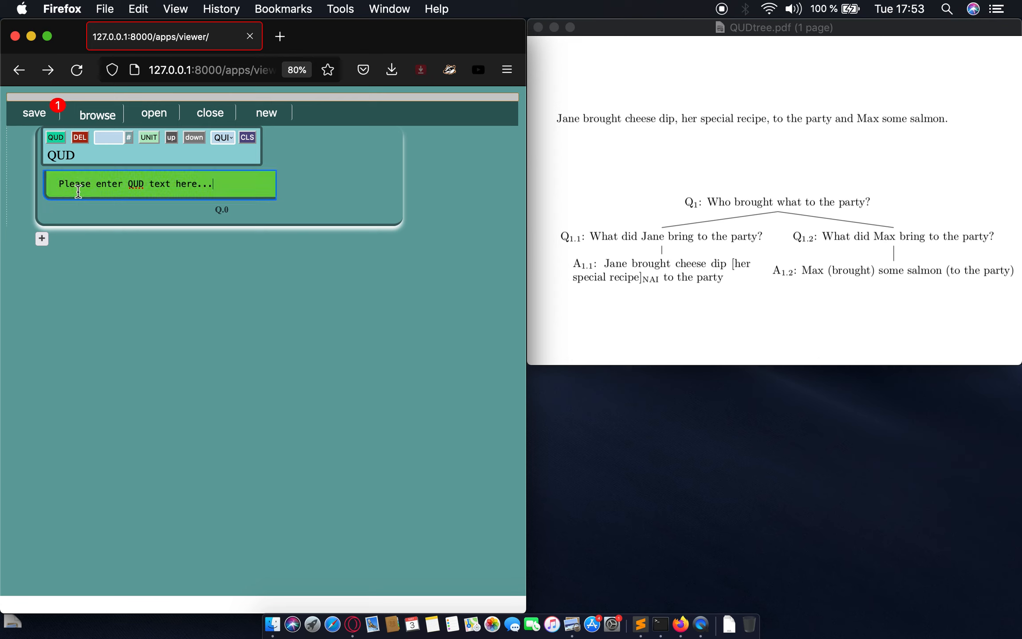
pyautogui.click(734, 238)
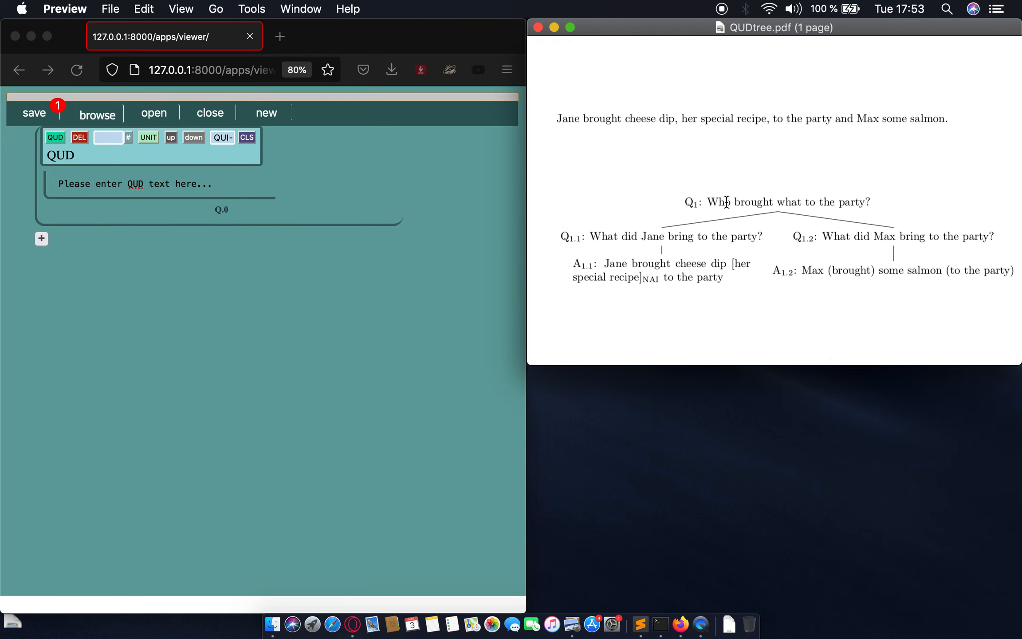
pyautogui.moveTo(708, 202); pyautogui.dragTo(871, 205)
pyautogui.press('super+c')
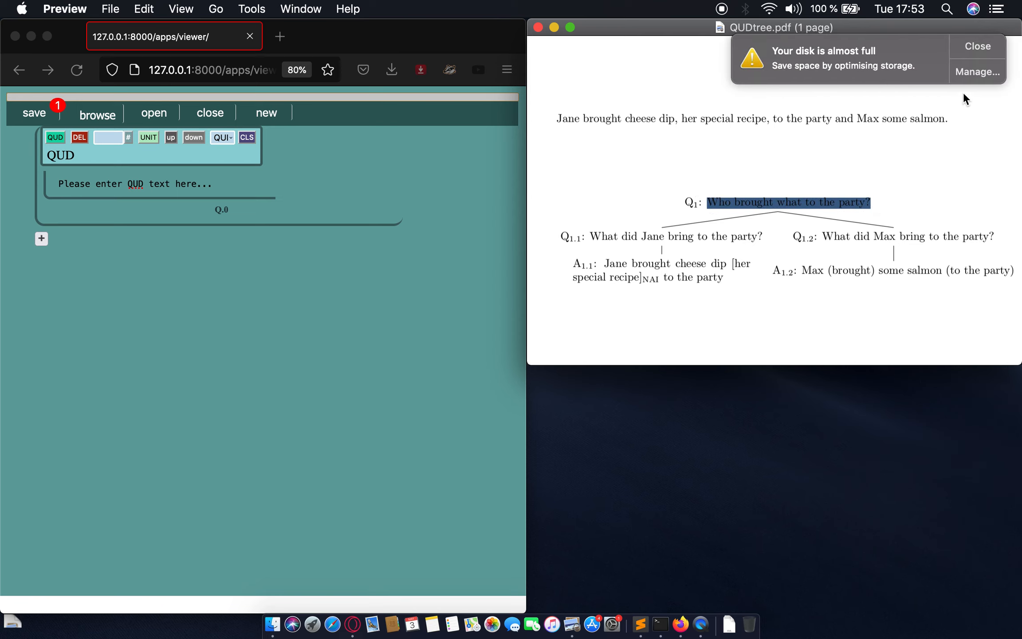
pyautogui.click(968, 46)
pyautogui.click(151, 182)
pyautogui.click(126, 181)
pyautogui.click(50, 186)
pyautogui.press('super+v')
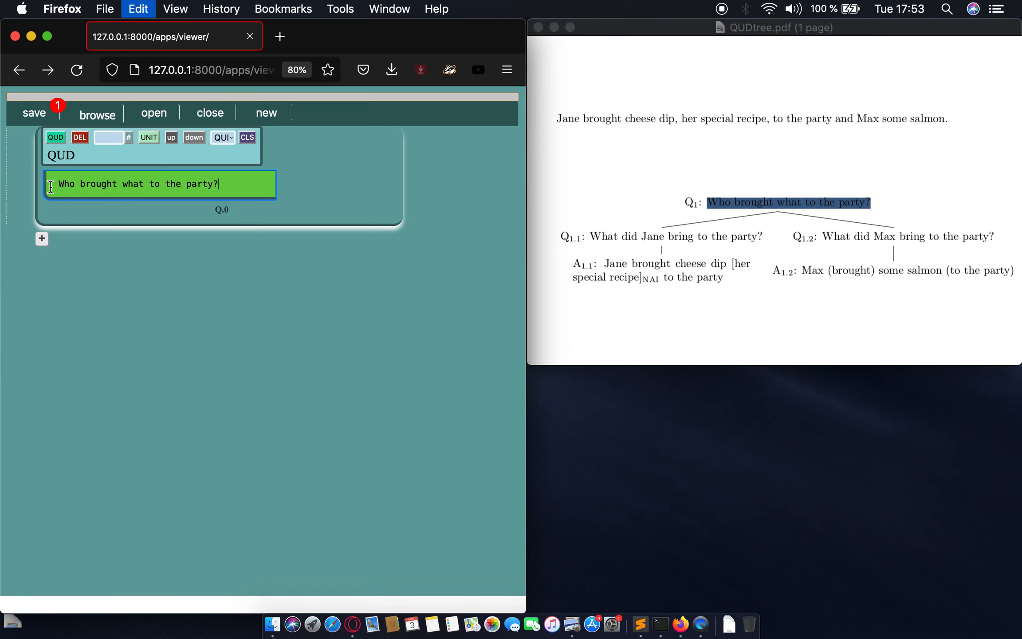
pyautogui.press('Return')
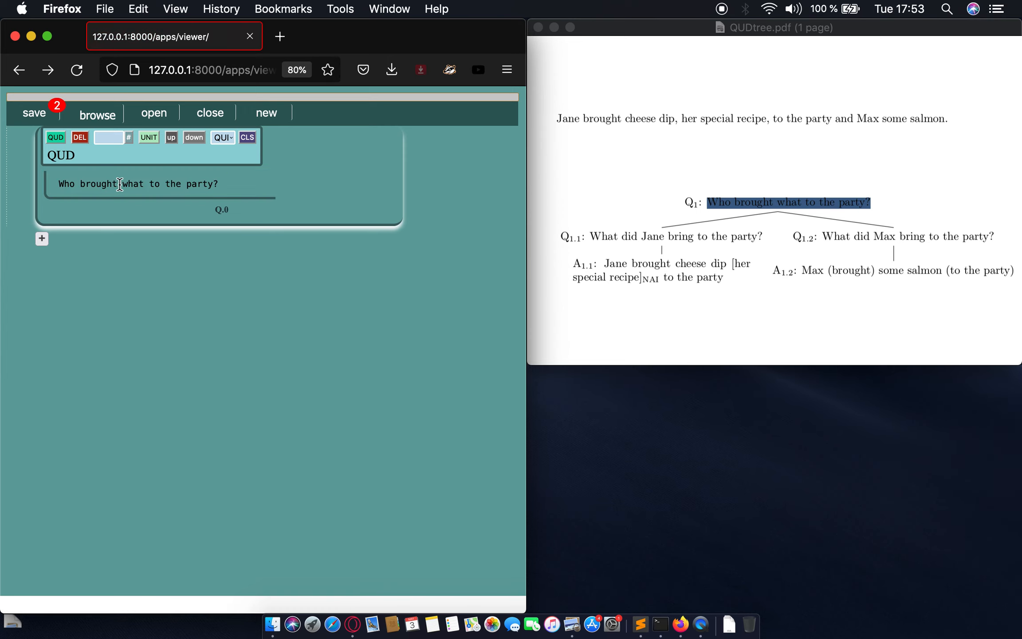
# Add a sub-QUD under the root question and fill it with "What did Jane bring to the party?" from the PDF.
pyautogui.click(593, 174)
pyautogui.click(714, 149)
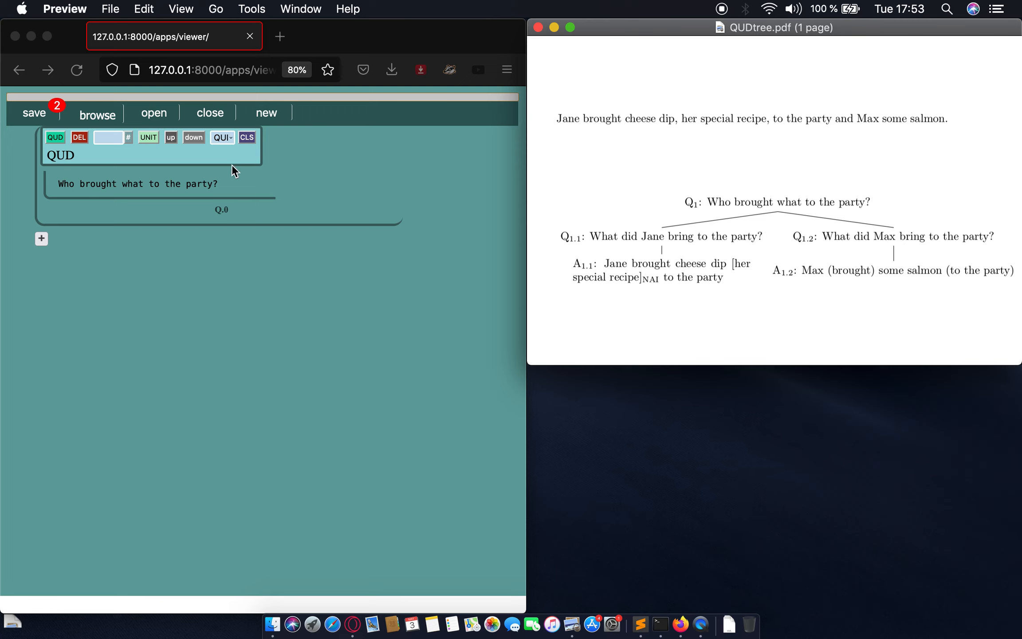
pyautogui.click(53, 138)
pyautogui.click(54, 138)
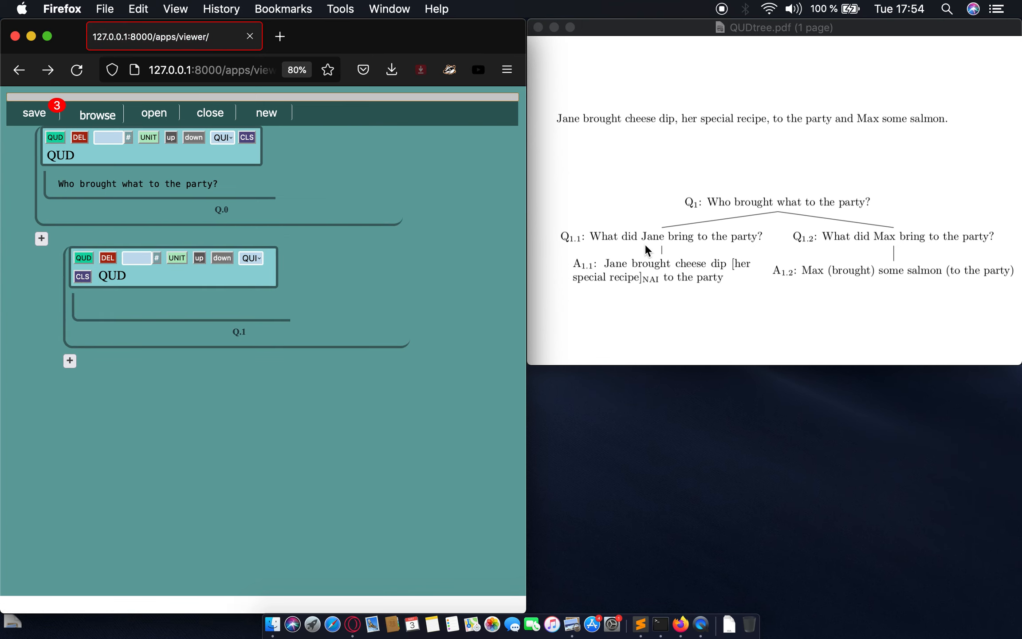
pyautogui.click(589, 238)
pyautogui.moveTo(590, 237); pyautogui.dragTo(764, 236)
pyautogui.press('super+c')
pyautogui.click(137, 286)
pyautogui.click(138, 306)
pyautogui.press('super+v')
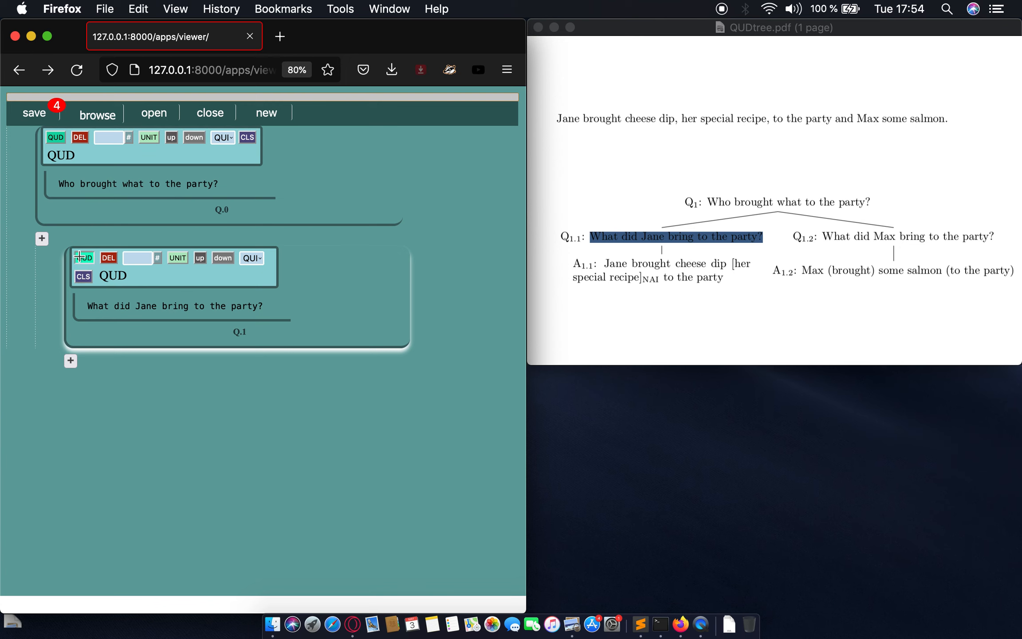
# Add an empty QUD beneath the Jane question and copy "What did Max bring to the party?" from the PDF.
pyautogui.click(79, 256)
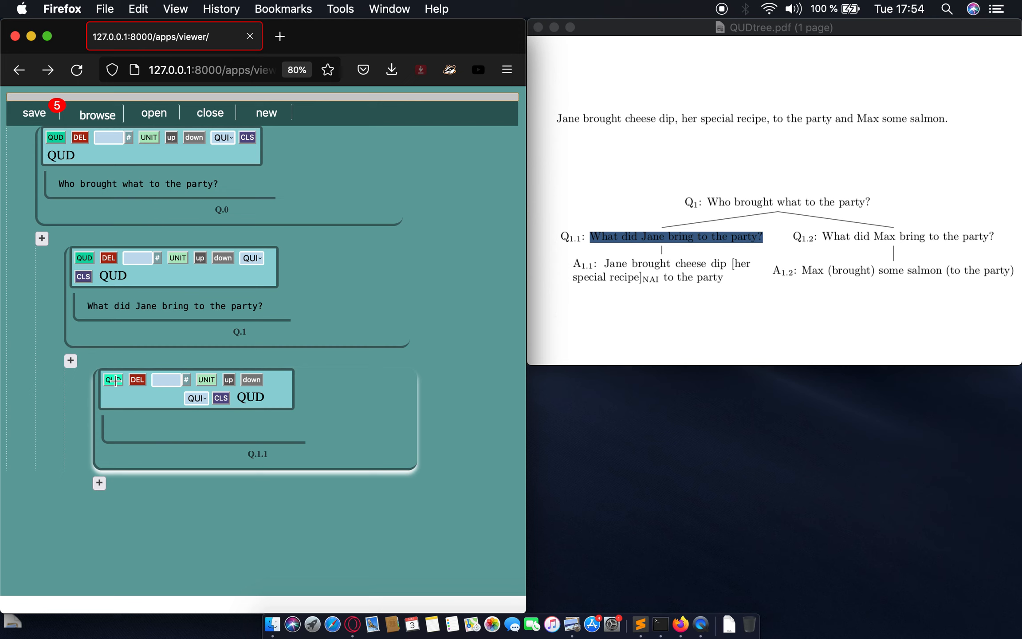
pyautogui.click(825, 234)
pyautogui.moveTo(823, 234); pyautogui.dragTo(972, 238)
pyautogui.press('super+c')
pyautogui.hscroll(-4, 948, 240)
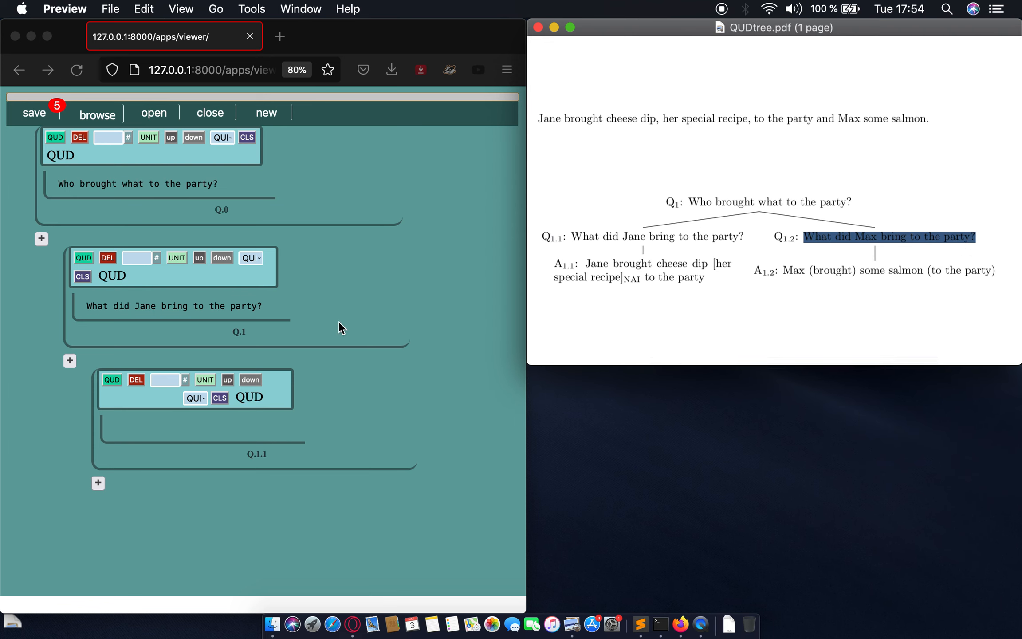
# Delete the empty QUD nested beneath the Jane question.
pyautogui.click(75, 383)
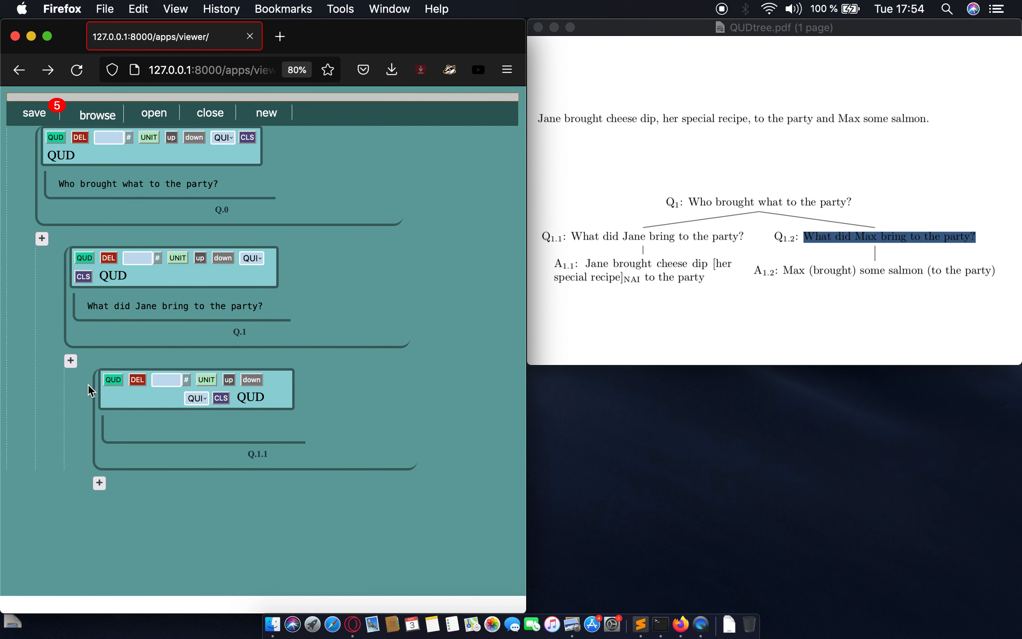
pyautogui.click(138, 380)
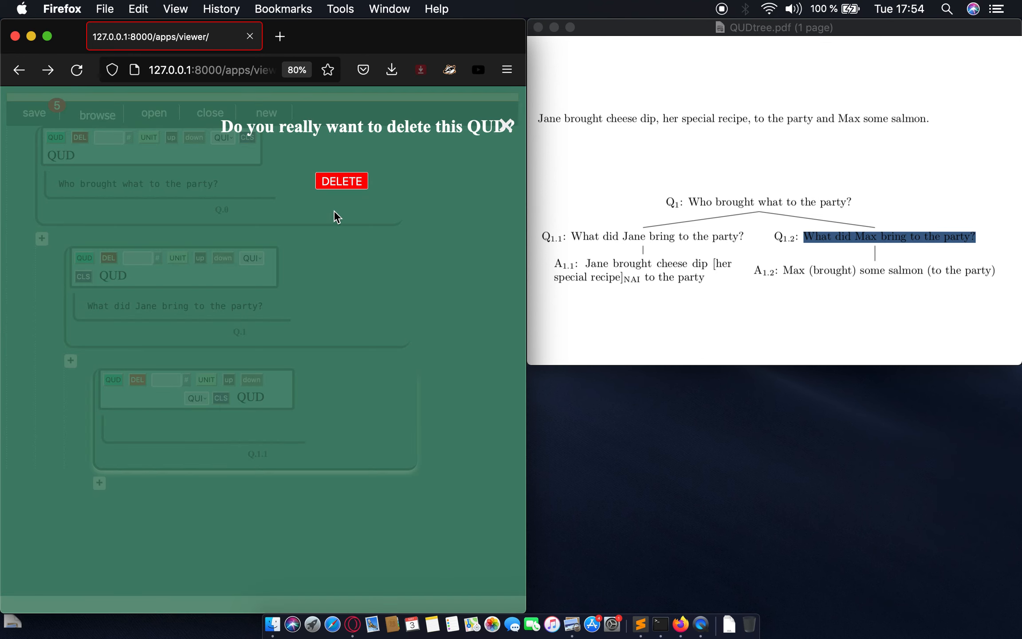
pyautogui.click(340, 181)
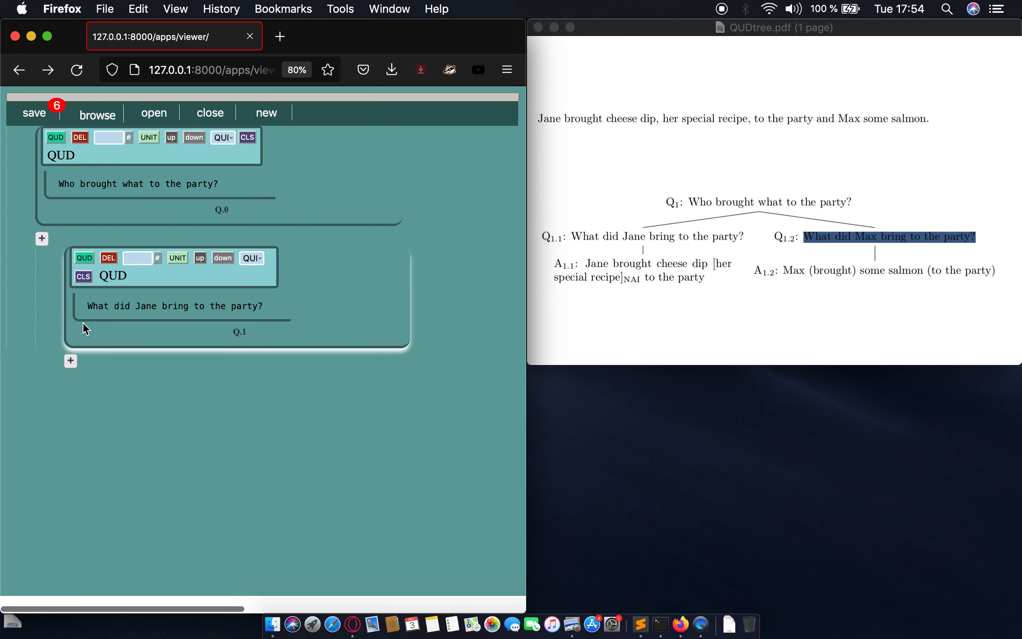
# Add a second sub-QUD under the root question and enter "What did Max bring to the party?".
pyautogui.click(54, 137)
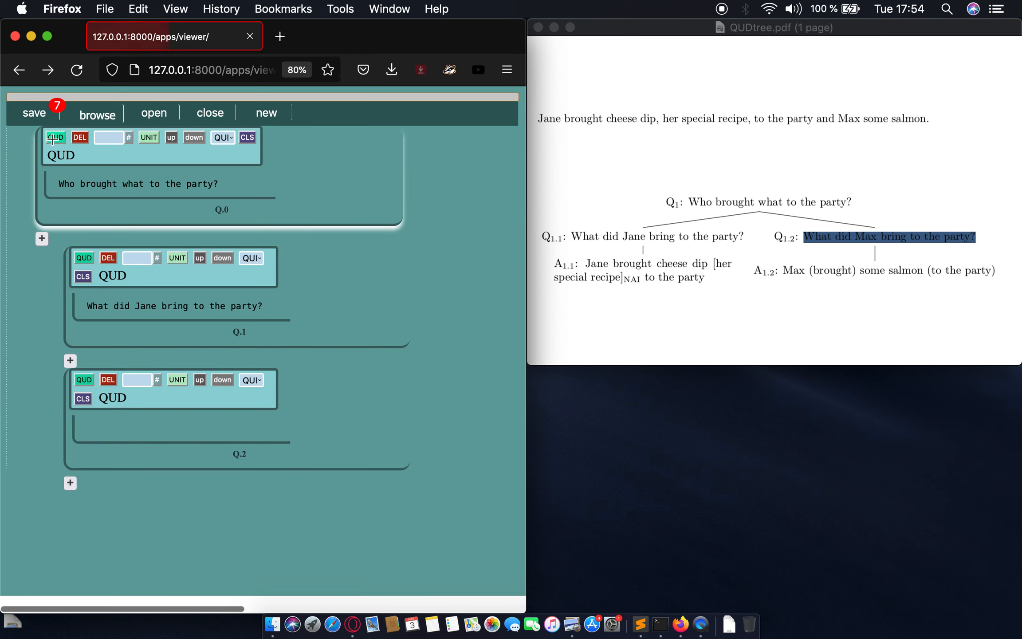
pyautogui.click(97, 433)
pyautogui.press('super+v')
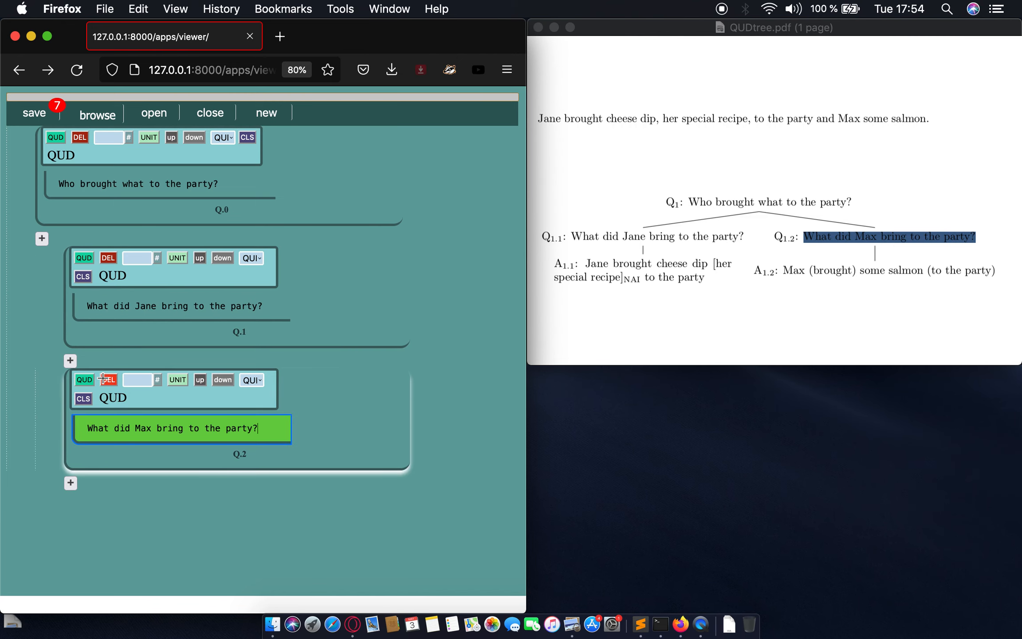
pyautogui.press('Return')
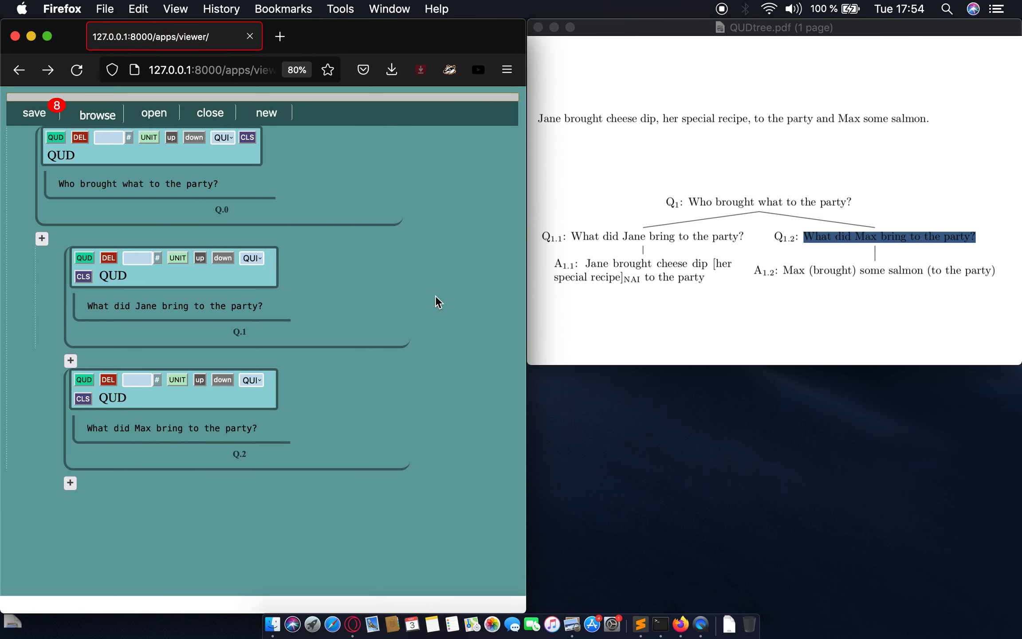
# Add a unit under the Max question and fill it with "Max (brought) some salmon (to the party)" from the PDF.
pyautogui.click(634, 173)
pyautogui.click(636, 159)
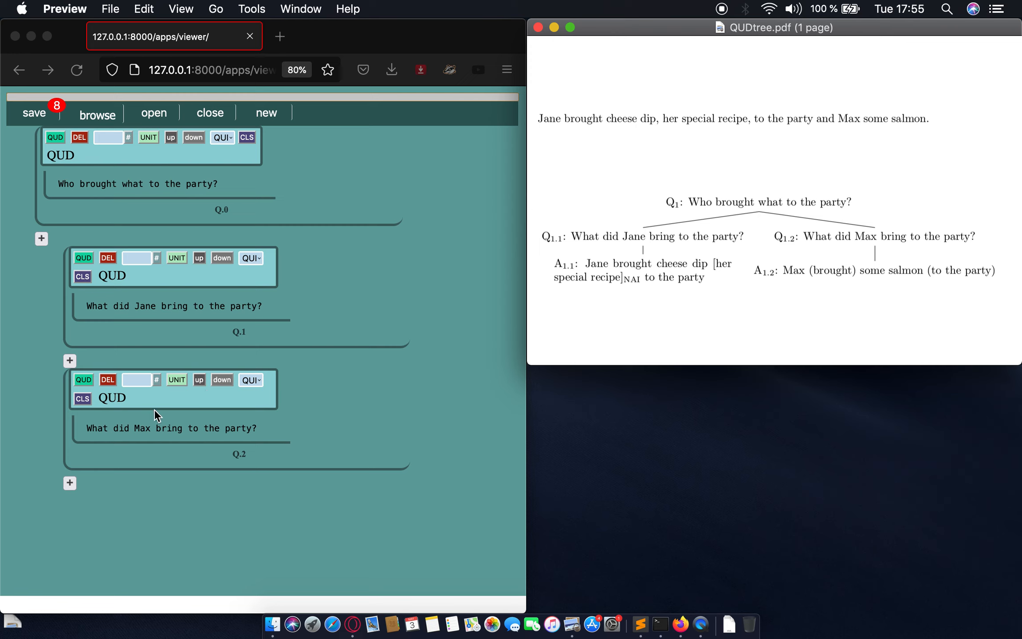
pyautogui.click(177, 378)
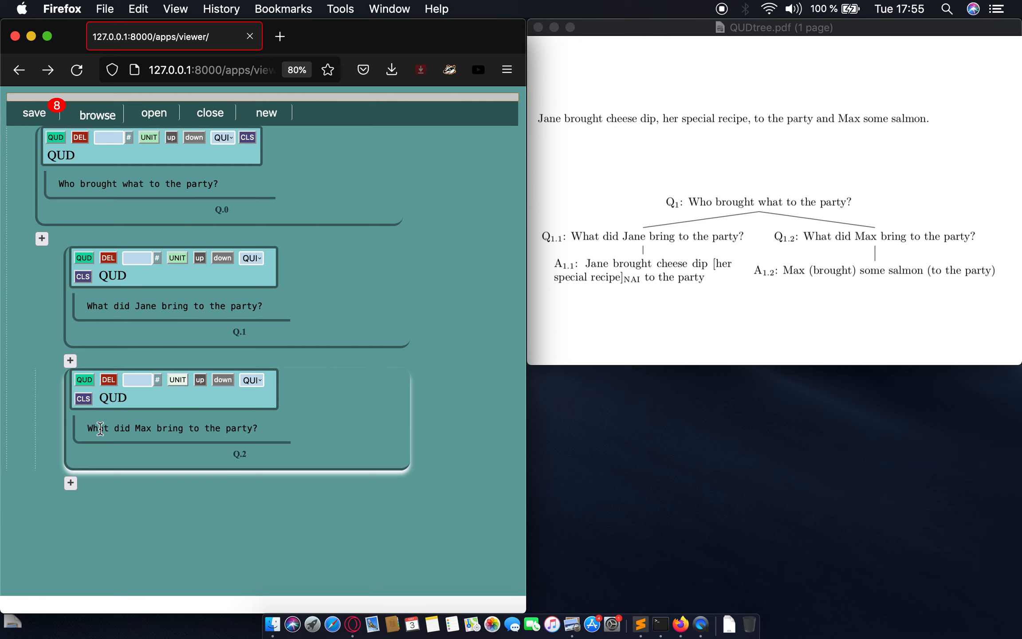
pyautogui.click(177, 379)
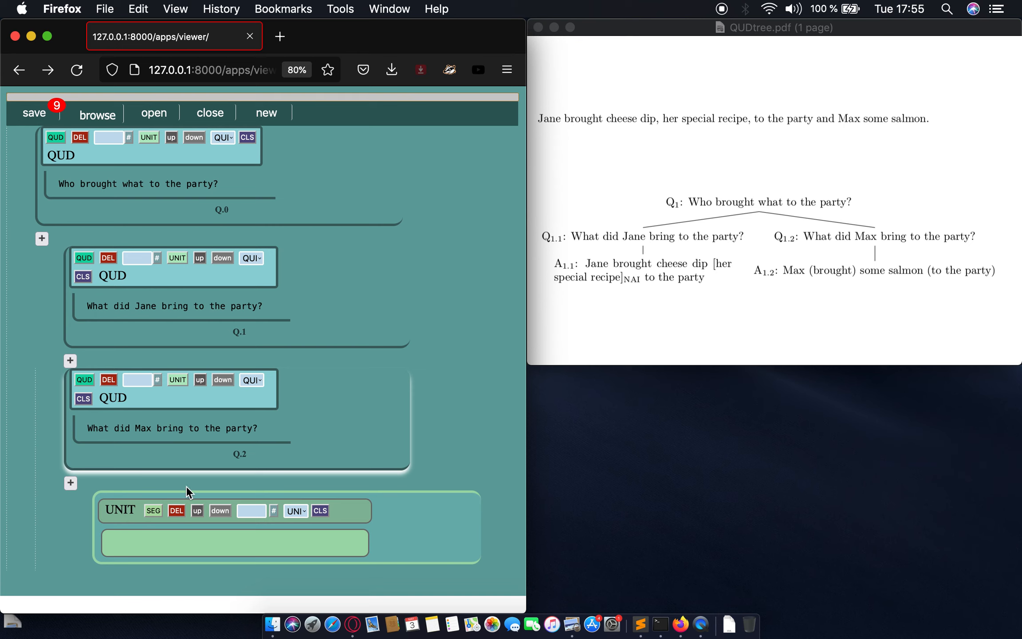
pyautogui.click(859, 270)
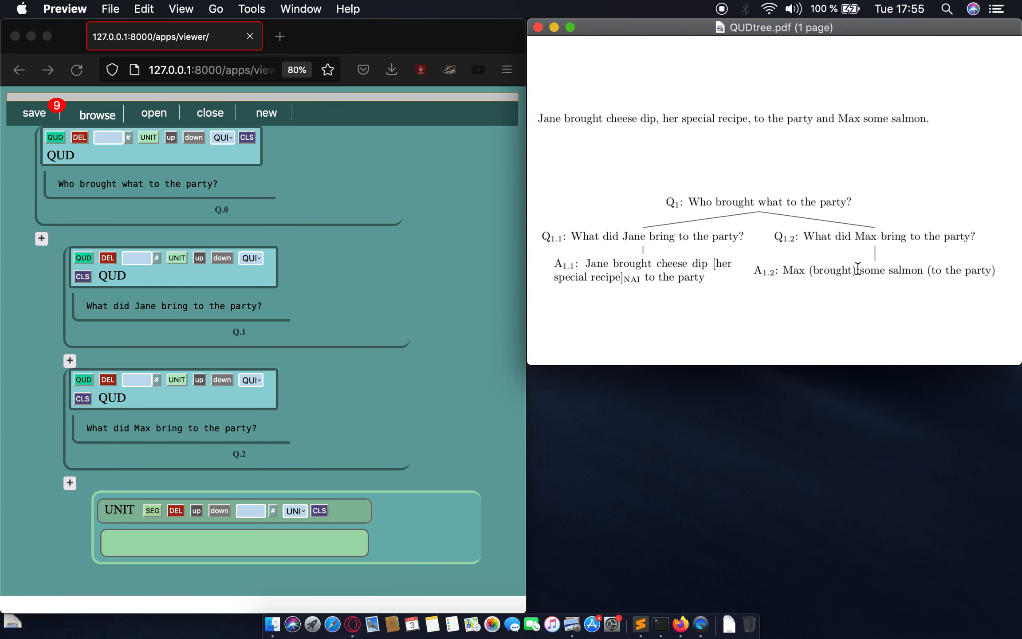
pyautogui.click(786, 269)
pyautogui.moveTo(786, 270); pyautogui.dragTo(974, 270)
pyautogui.press('super+c')
pyautogui.hscroll(-3, 810, 280)
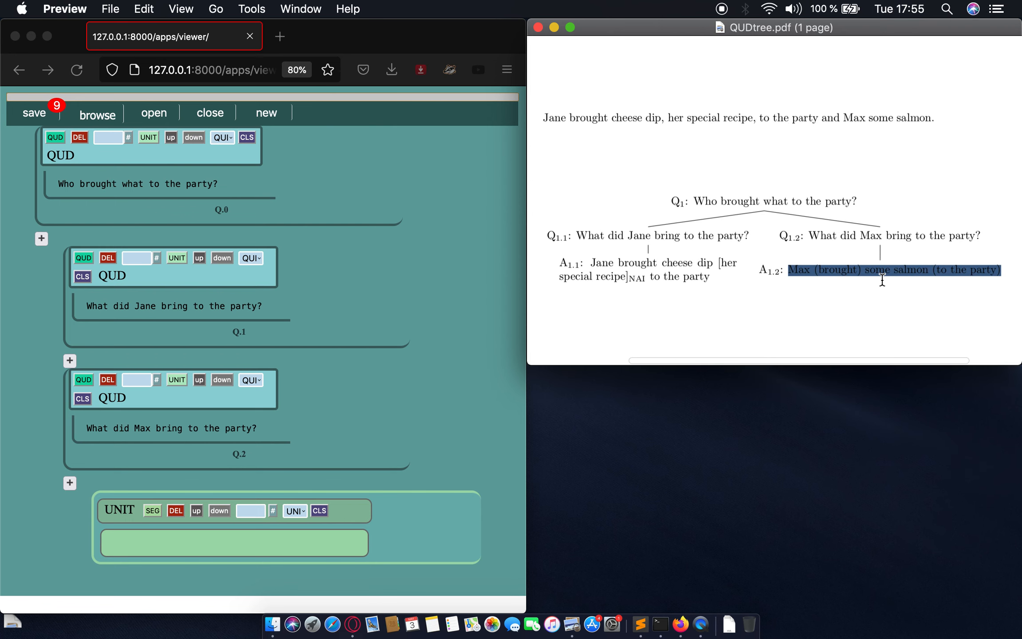
pyautogui.click(208, 545)
pyautogui.press('super+v')
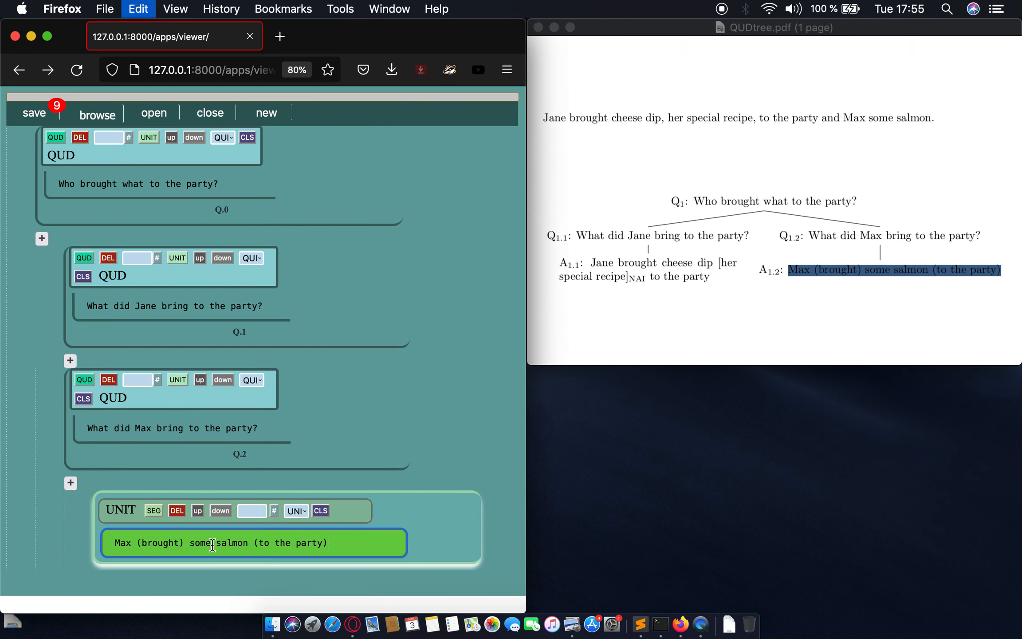
pyautogui.hscroll(-1, 510, 366)
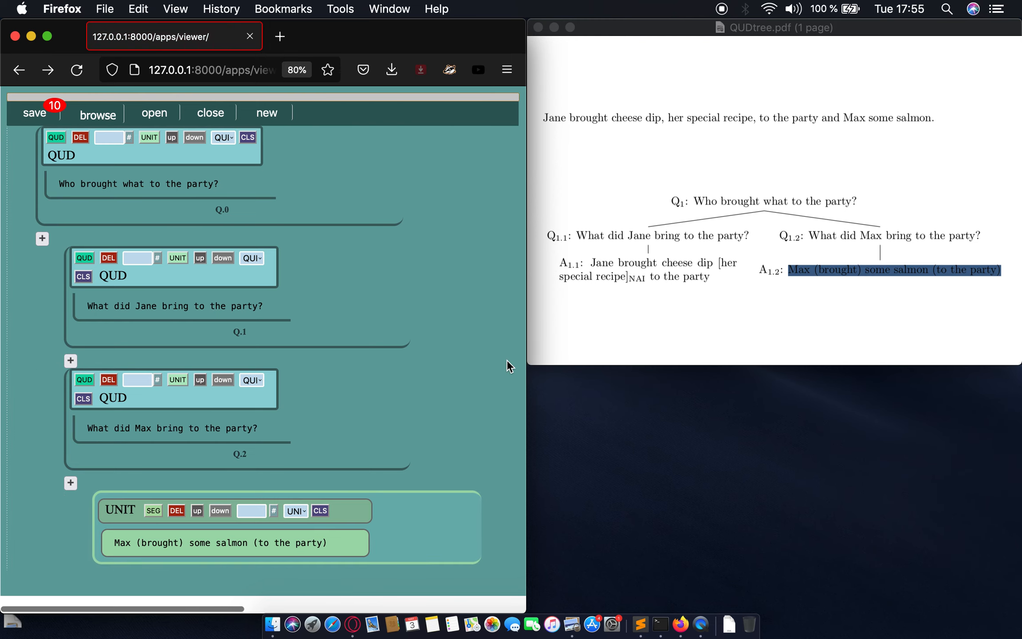
pyautogui.click(686, 310)
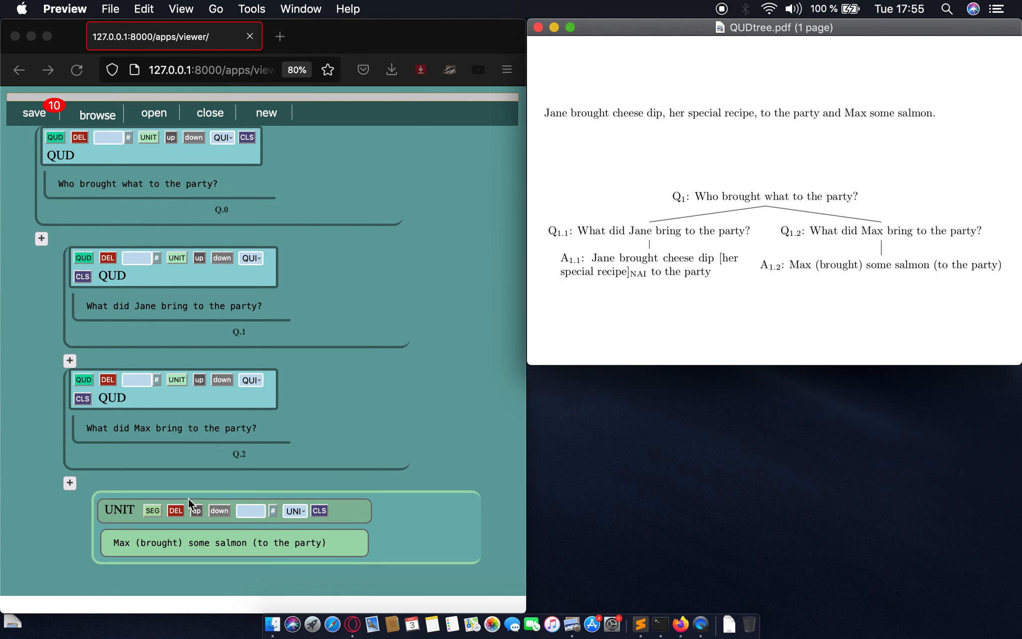
pyautogui.doubleClick(796, 266)
pyautogui.moveTo(815, 265); pyautogui.dragTo(990, 265)
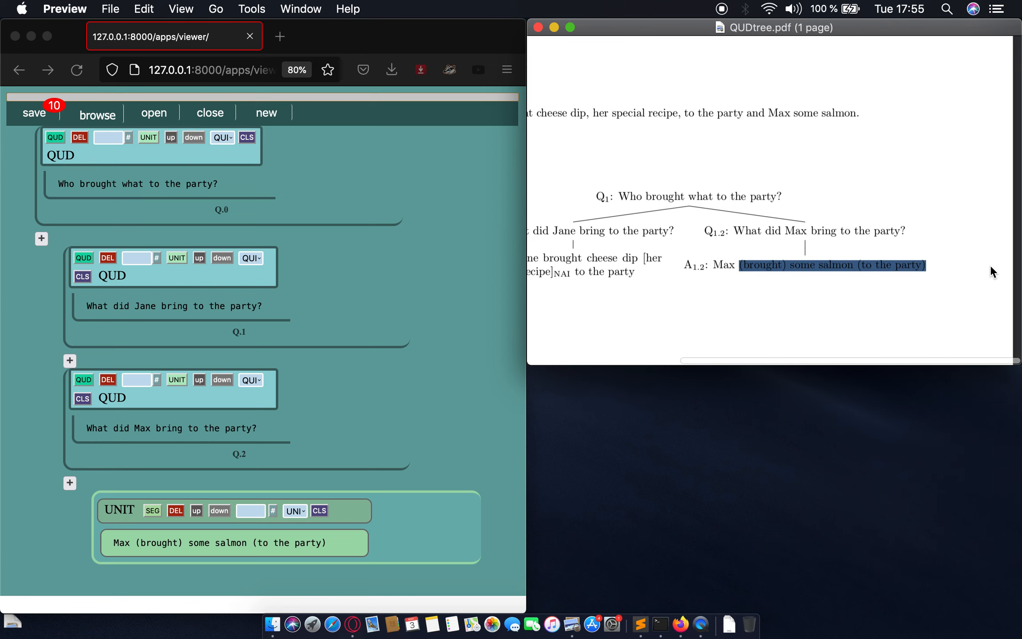
pyautogui.hscroll(-3, 886, 271)
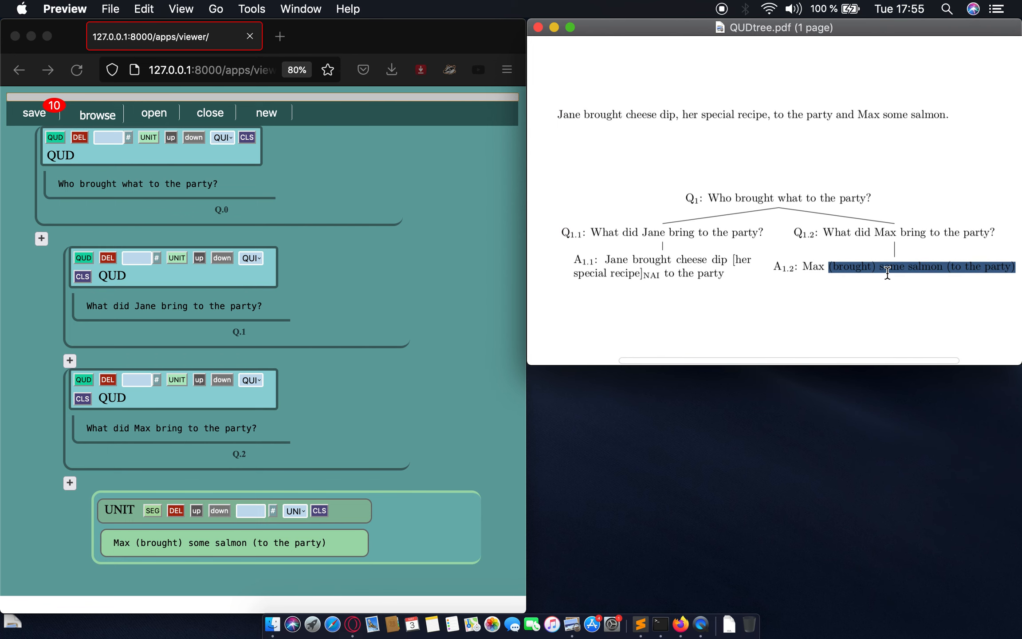
pyautogui.click(856, 310)
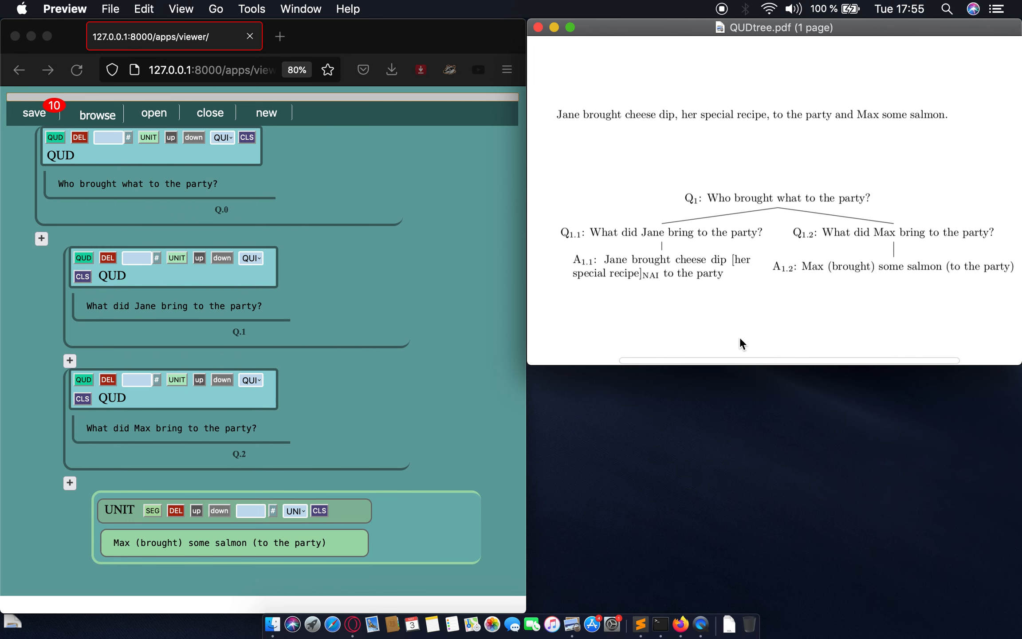
# Add a segment to the salmon answer unit and enter "Max" as its text.
pyautogui.click(153, 510)
pyautogui.click(153, 510)
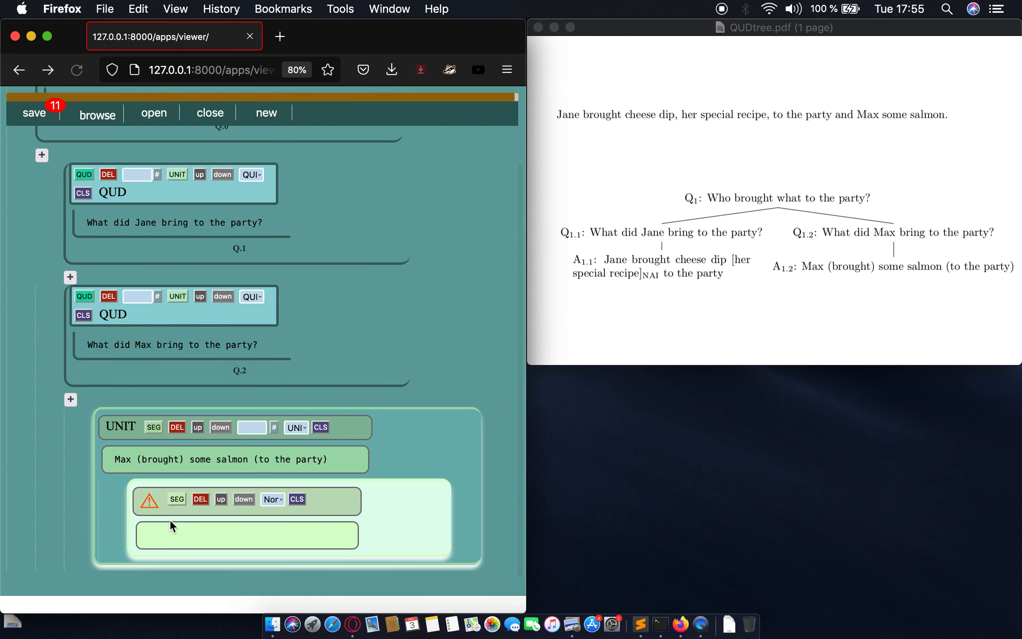
pyautogui.click(188, 530)
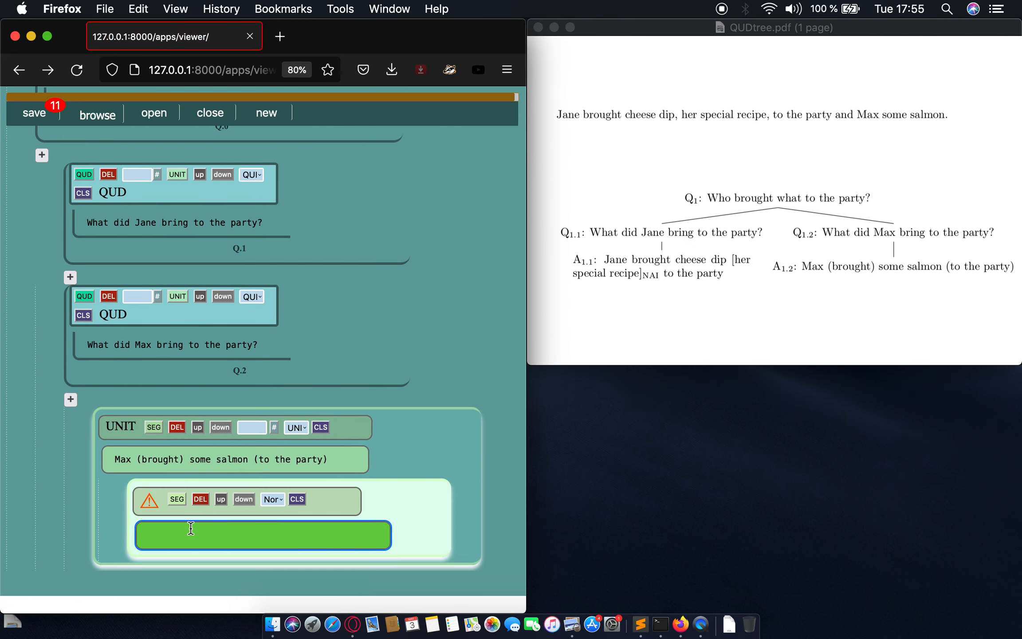
pyautogui.doubleClick(811, 266)
pyautogui.click(189, 539)
pyautogui.press('Return')
# Assign the AT class to the "Max" segment.
pyautogui.click(277, 499)
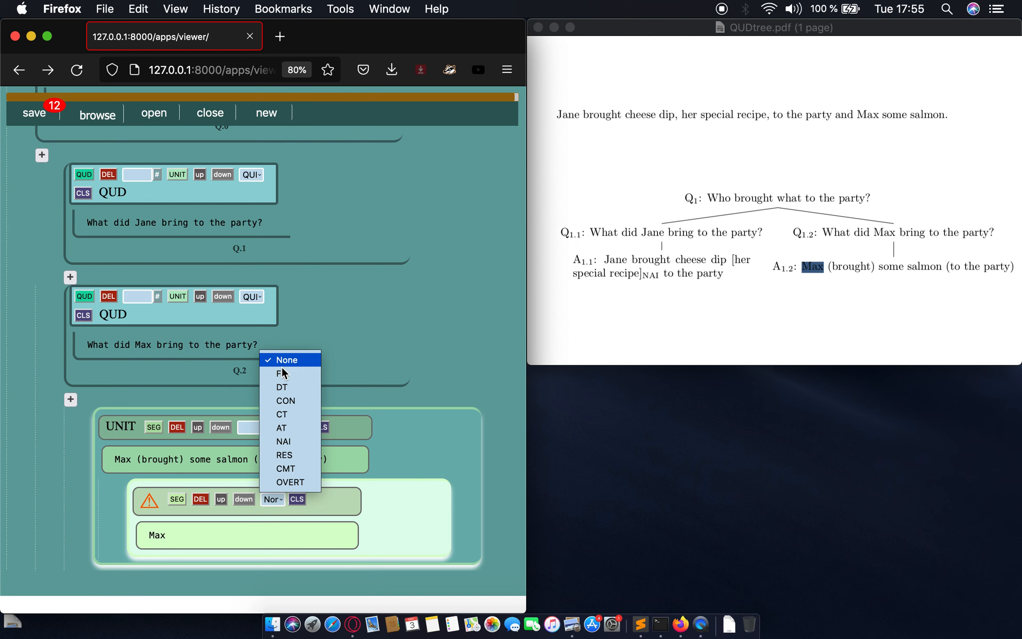
pyautogui.click(294, 427)
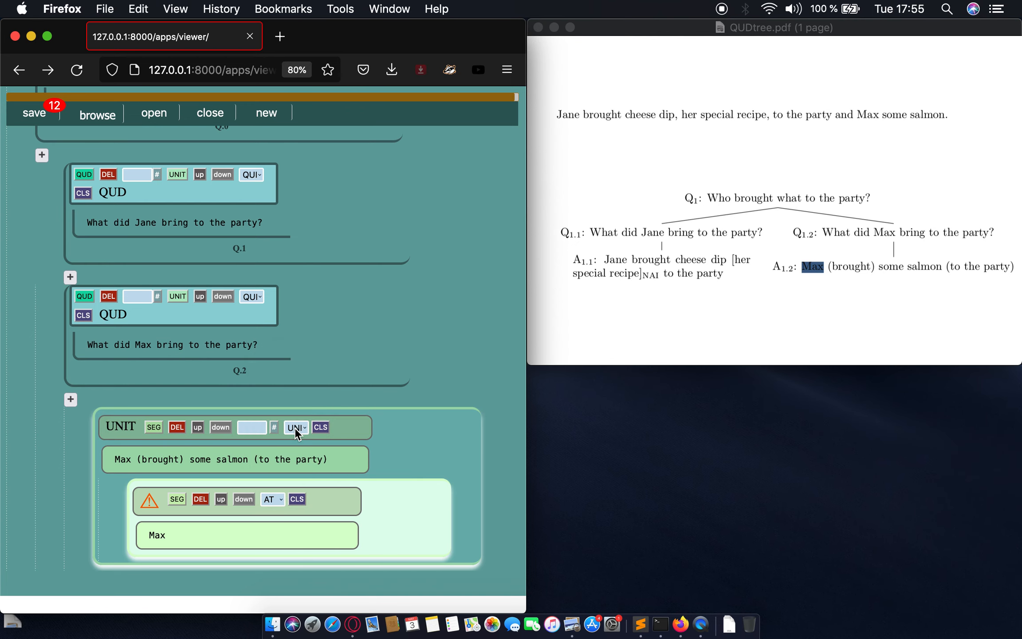
pyautogui.click(296, 499)
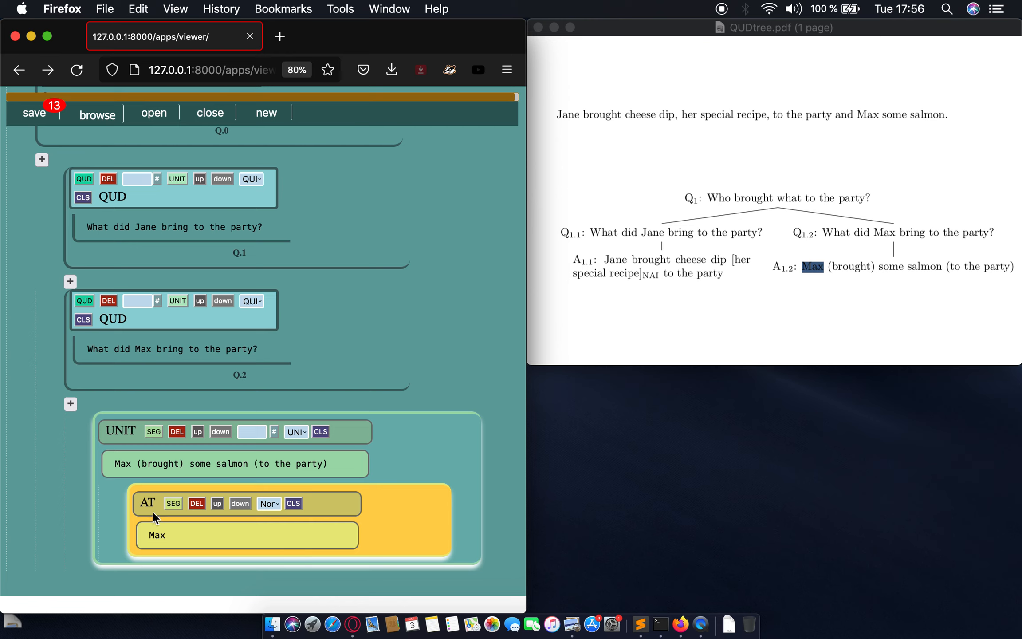
# Copy "(brought) some salmon (to the party)" from answer A1.2 in the PDF.
pyautogui.click(854, 262)
pyautogui.moveTo(827, 269); pyautogui.dragTo(928, 270)
pyautogui.press('super+c')
pyautogui.click(869, 304)
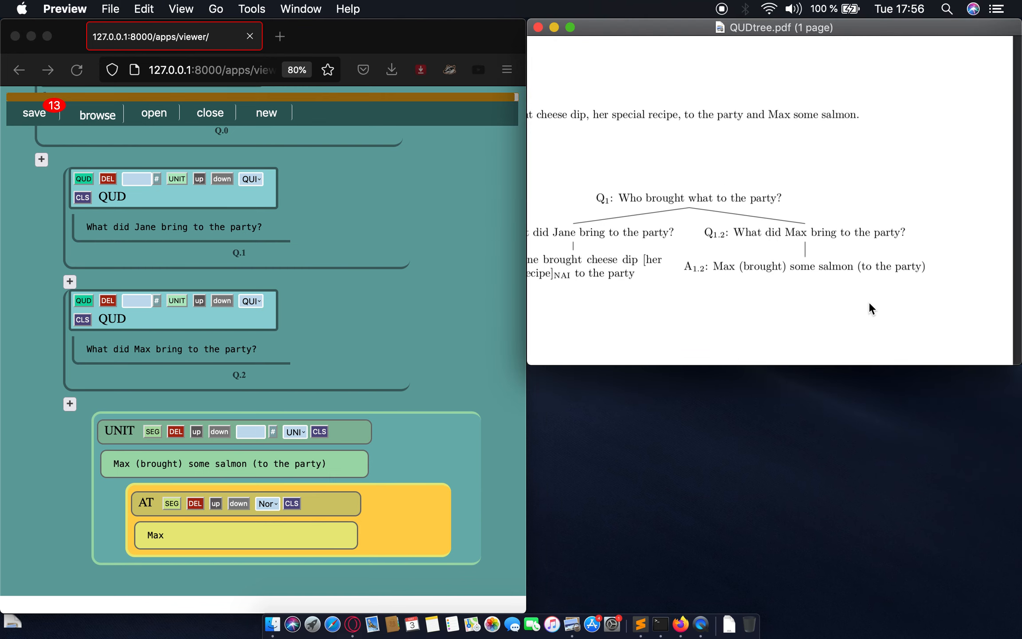
pyautogui.hscroll(-5, 869, 304)
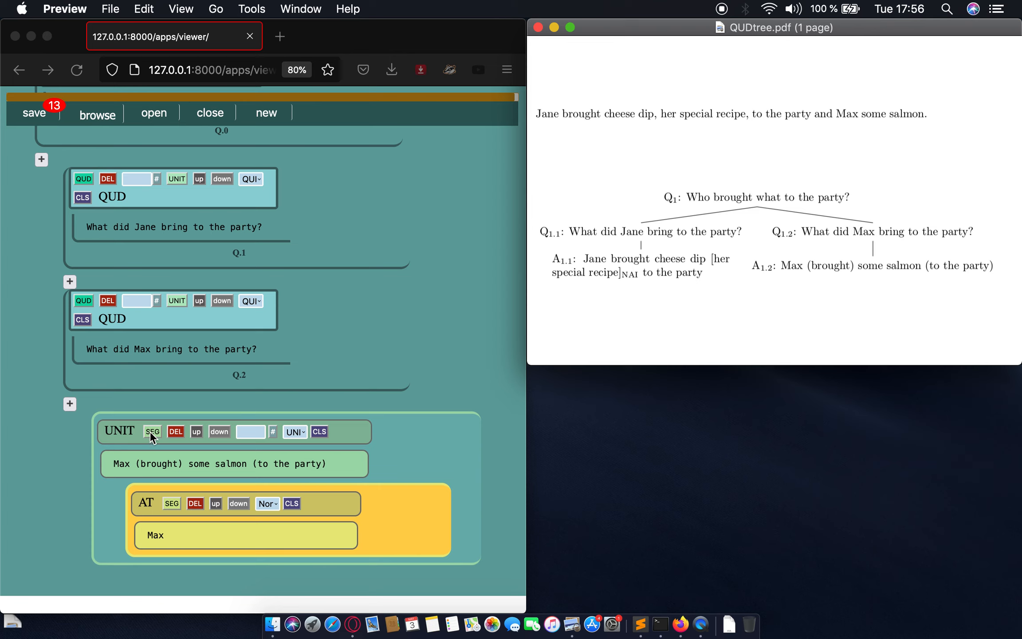
pyautogui.click(172, 506)
pyautogui.click(172, 506)
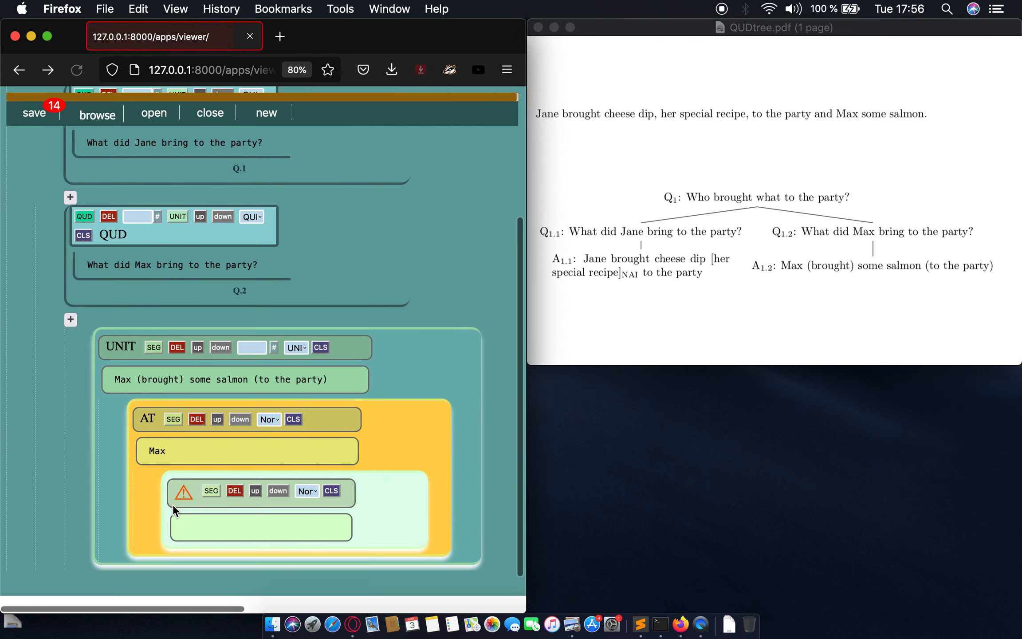
pyautogui.click(235, 491)
pyautogui.click(352, 181)
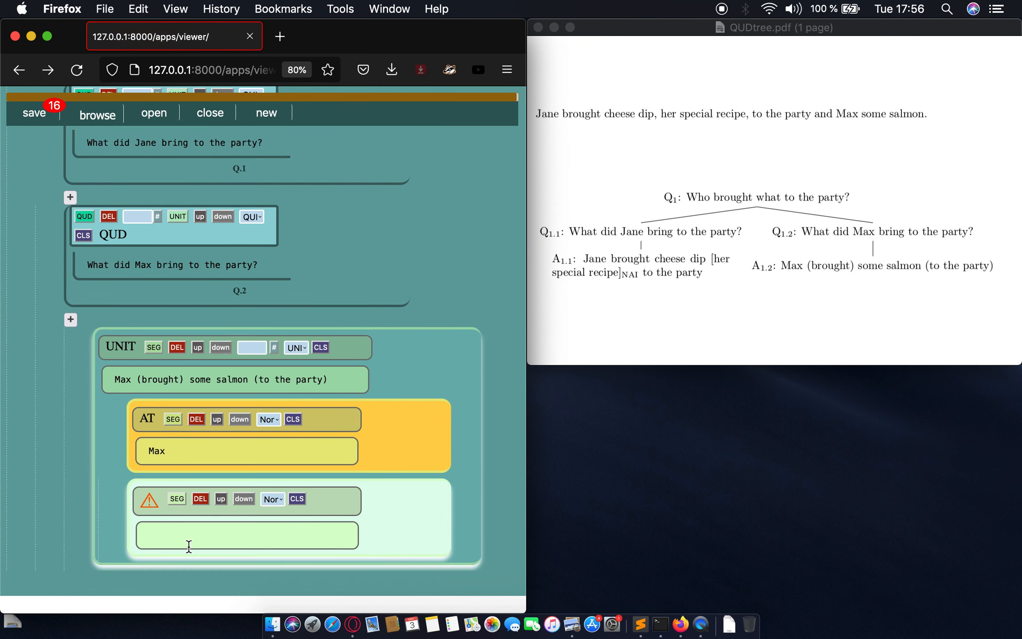
# Fill the new segment in the salmon answer unit with "(brought) some salmon (to the party)" and assign it the F class.
pyautogui.click(192, 536)
pyautogui.press('super+v')
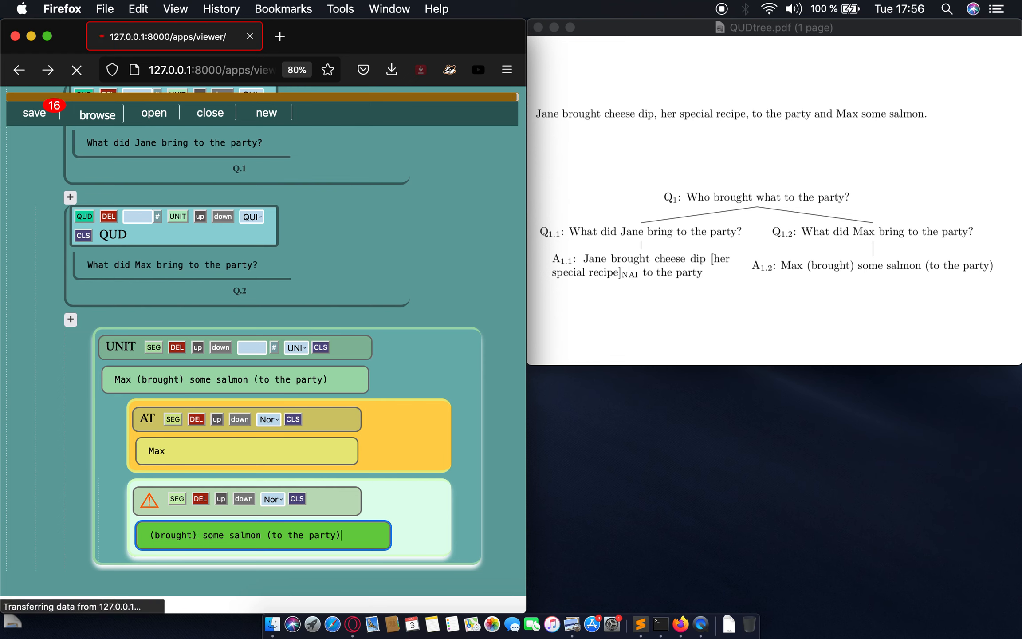
pyautogui.click(272, 498)
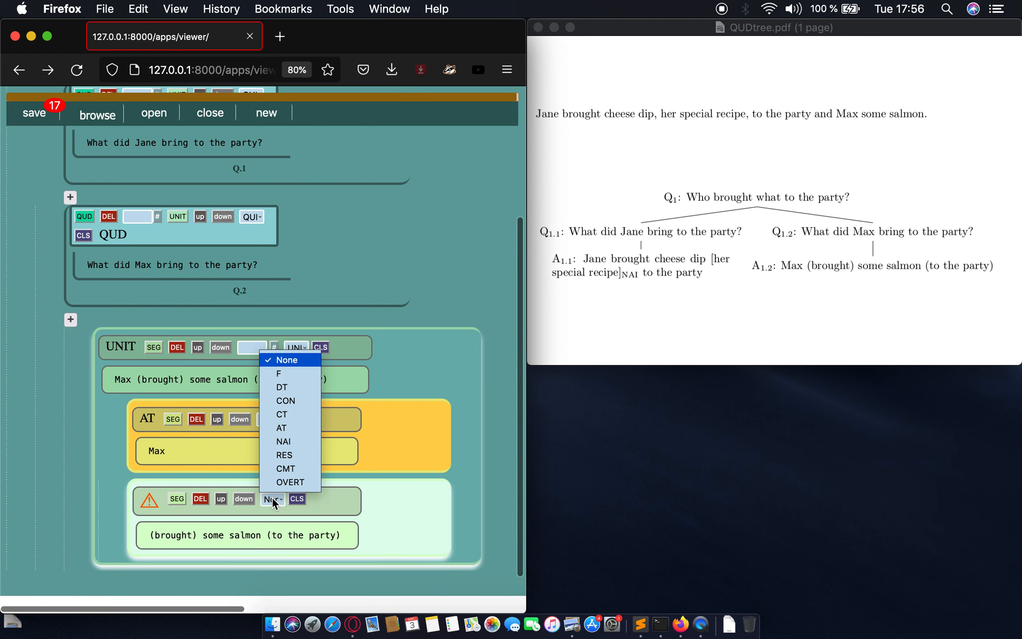
pyautogui.click(288, 372)
pyautogui.click(298, 498)
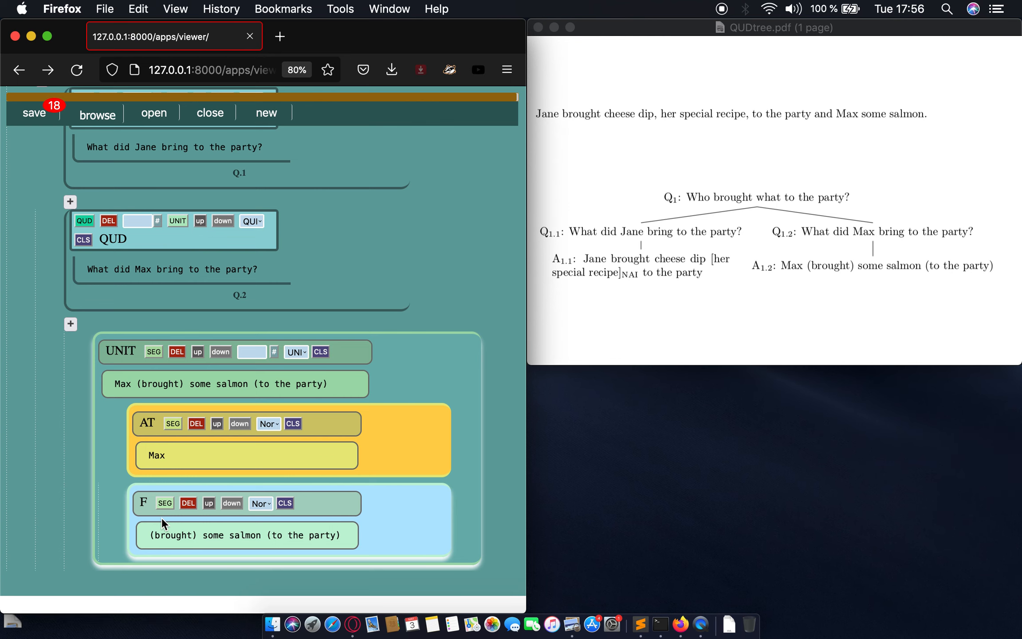
# Clear the full answer text from the unit under the Max question, keeping its two segments.
pyautogui.scroll(1, 161, 517)
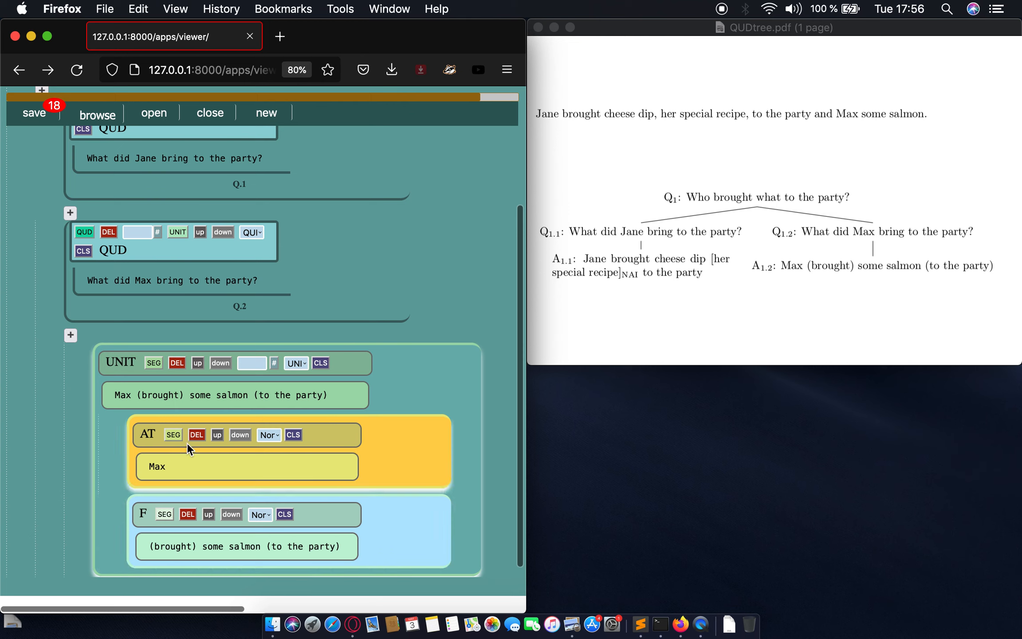
pyautogui.click(112, 393)
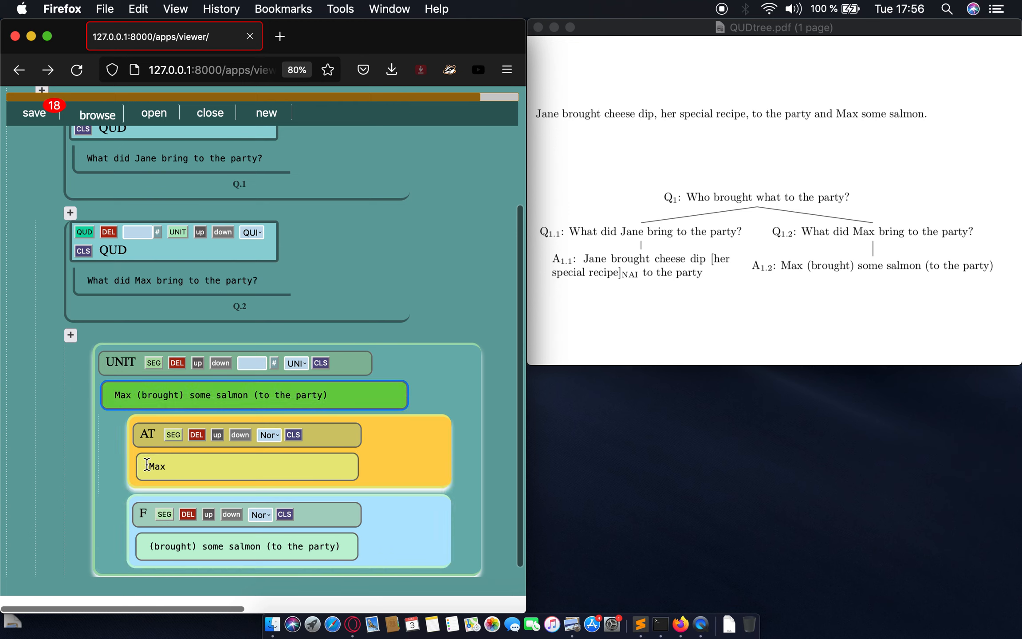
pyautogui.moveTo(115, 394); pyautogui.dragTo(345, 393)
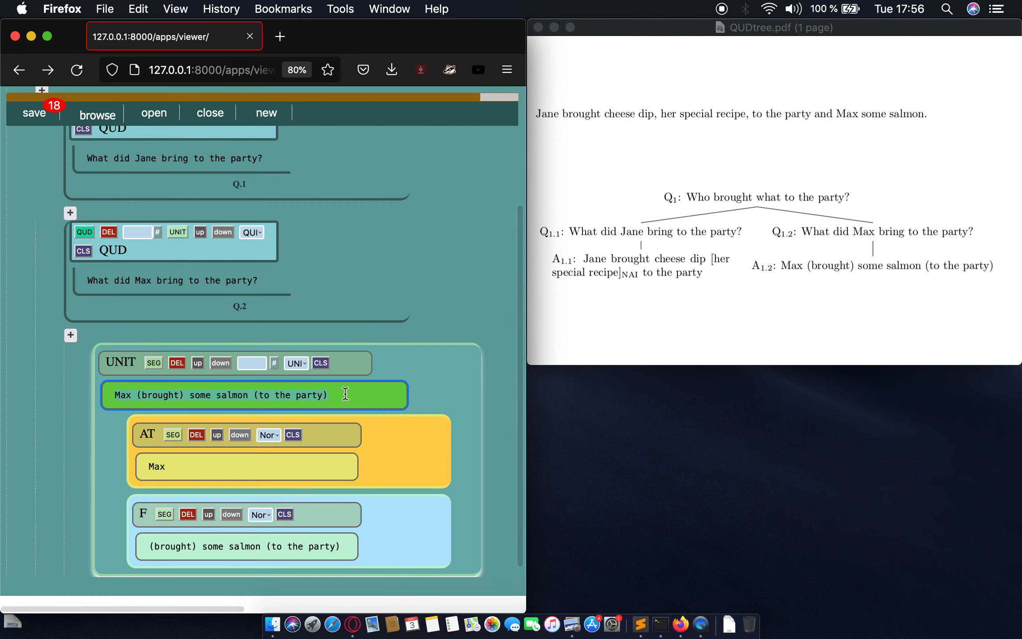
pyautogui.press('BackSpace')
pyautogui.press('Return')
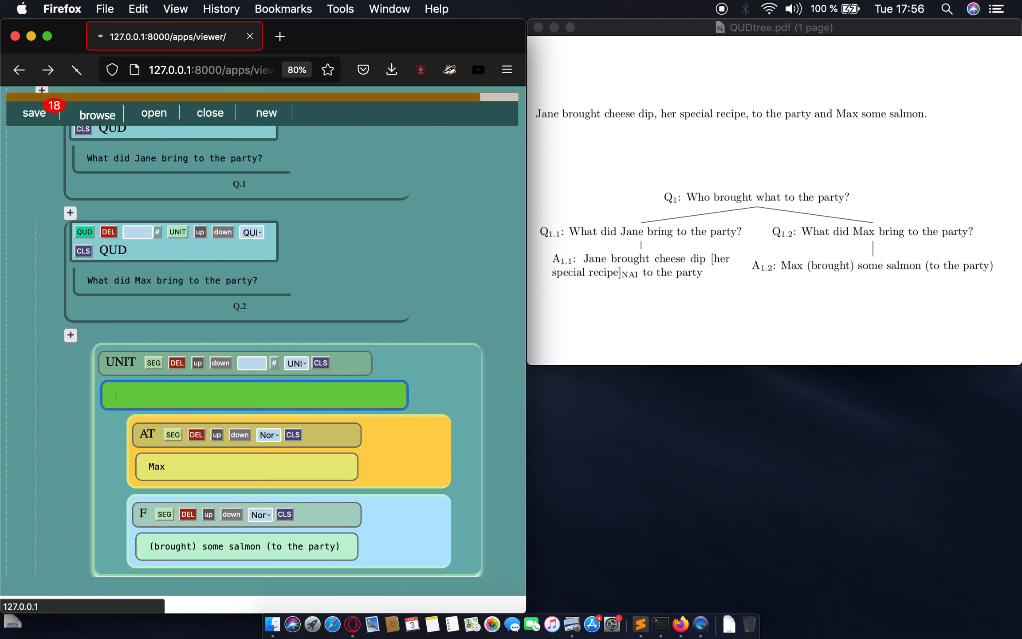
# Add an answer unit under the question "What did Jane bring to the party?".
pyautogui.scroll(2, 389, 361)
pyautogui.scroll(3, 389, 362)
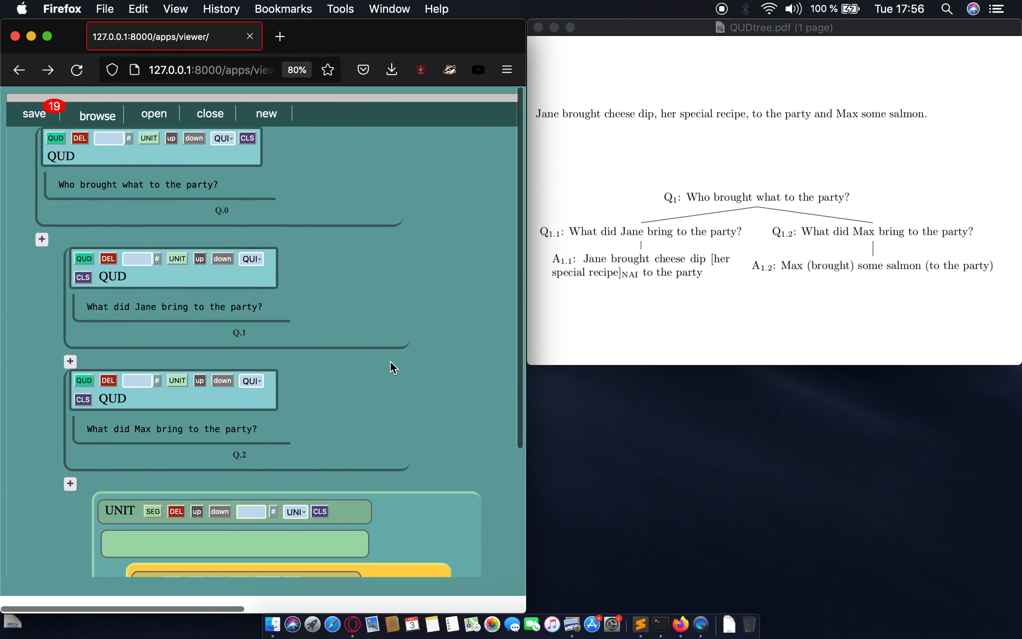
pyautogui.click(603, 250)
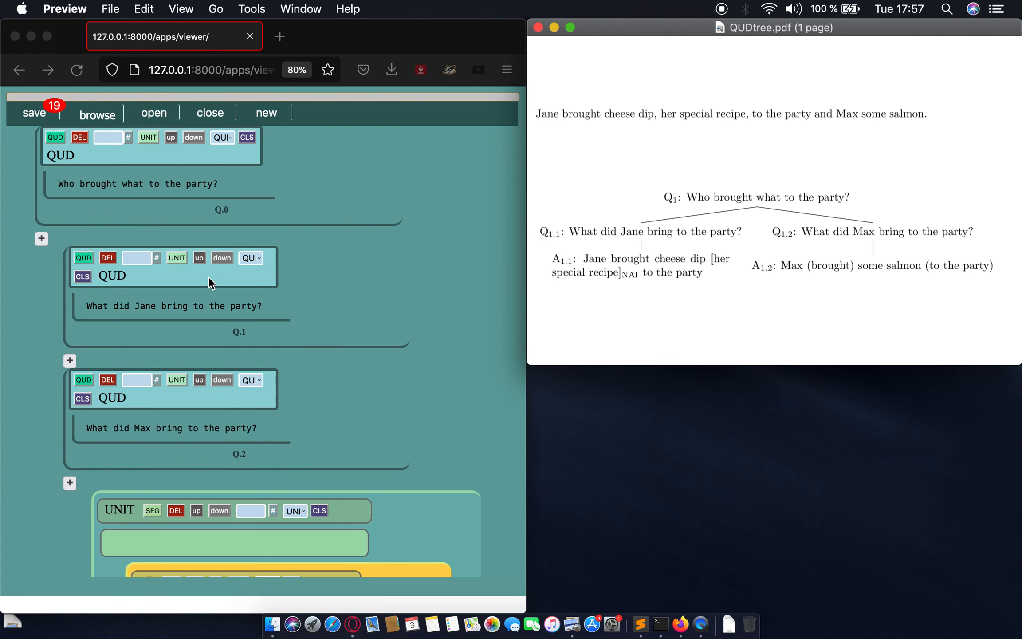
pyautogui.click(178, 255)
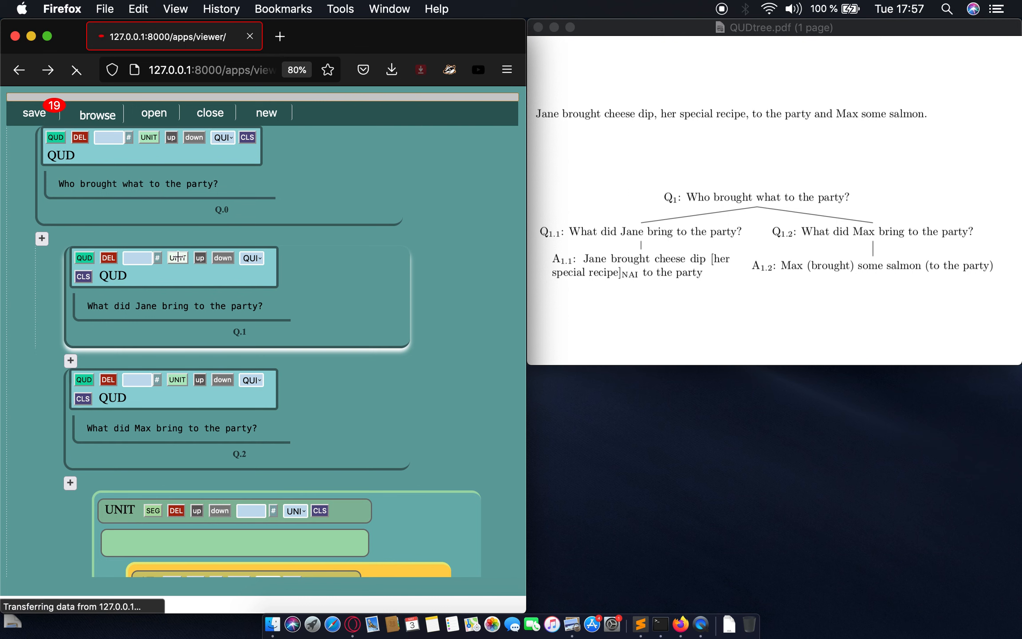
pyautogui.scroll(3, 207, 213)
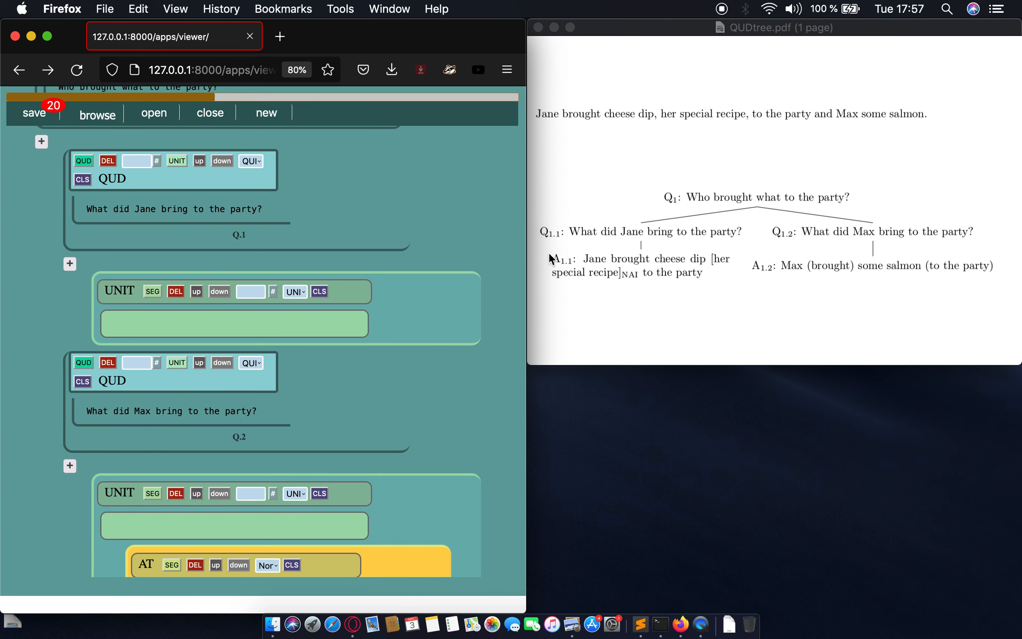
# Fill the unit under the Jane question with "Jane brought cheese dip, her special recipe, to the party" from the PDF.
pyautogui.click(608, 242)
pyautogui.moveTo(538, 113); pyautogui.dragTo(810, 115)
pyautogui.press('super+c')
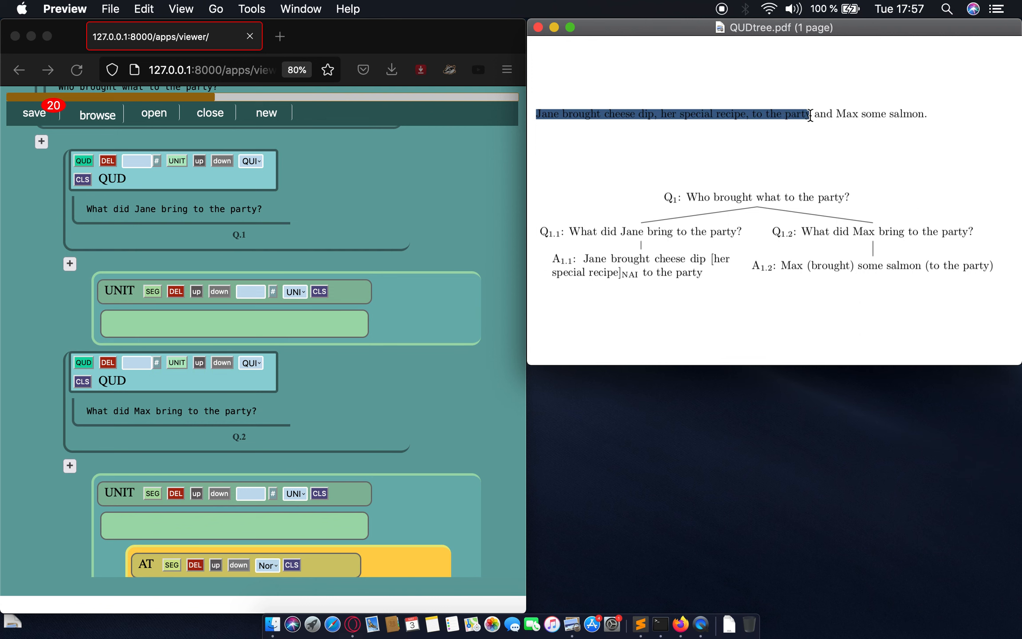
pyautogui.click(240, 319)
pyautogui.press('super+v')
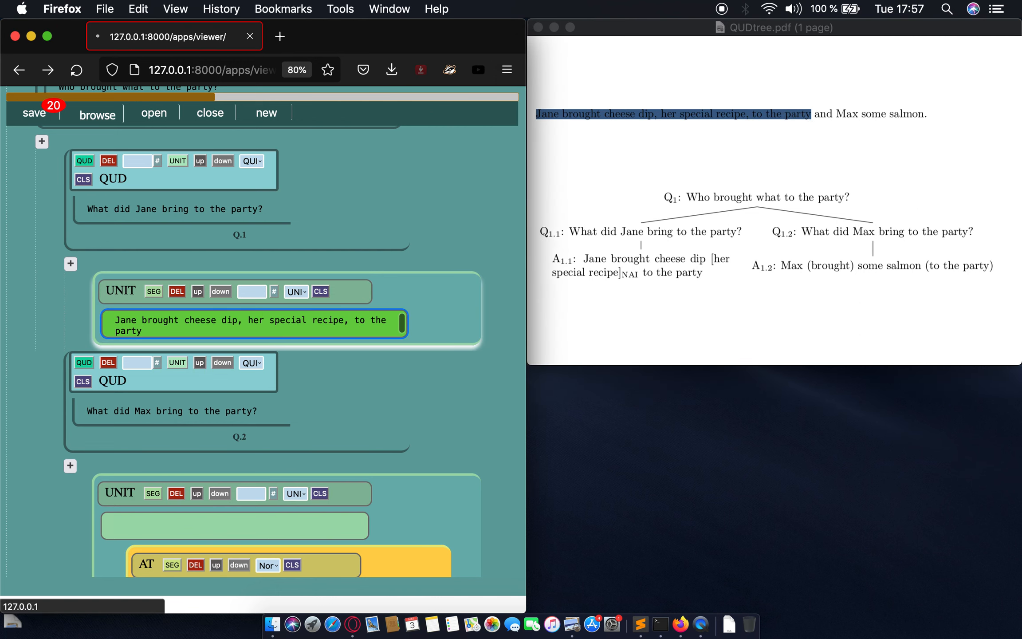
# Clear the full answer text from the unit under the Jane question.
pyautogui.scroll(-3, 266, 354)
pyautogui.scroll(2, 238, 265)
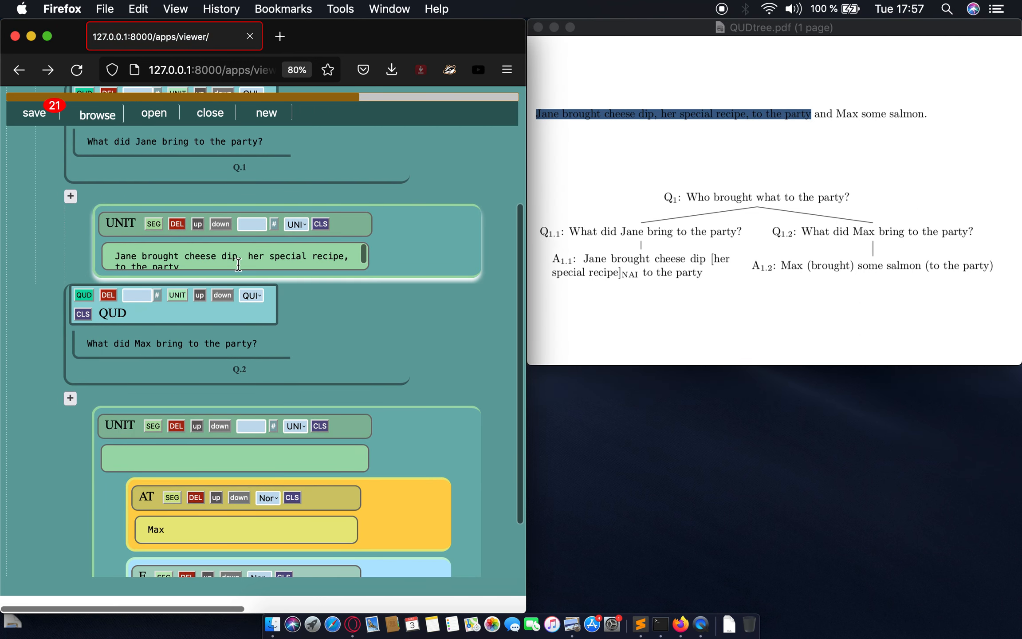
pyautogui.moveTo(246, 259); pyautogui.dragTo(344, 257)
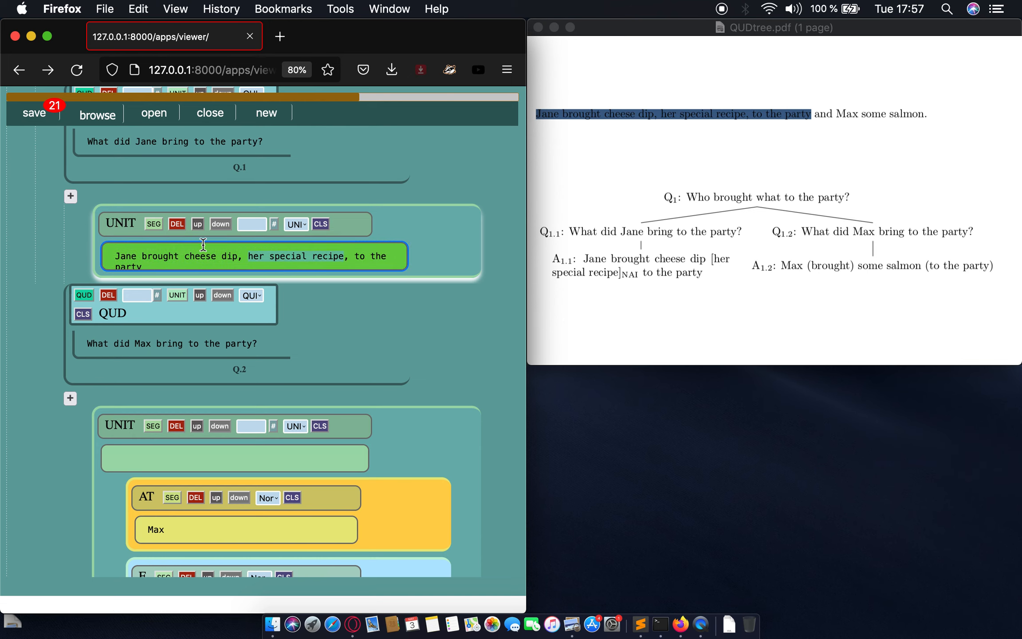
pyautogui.moveTo(116, 253); pyautogui.dragTo(151, 257)
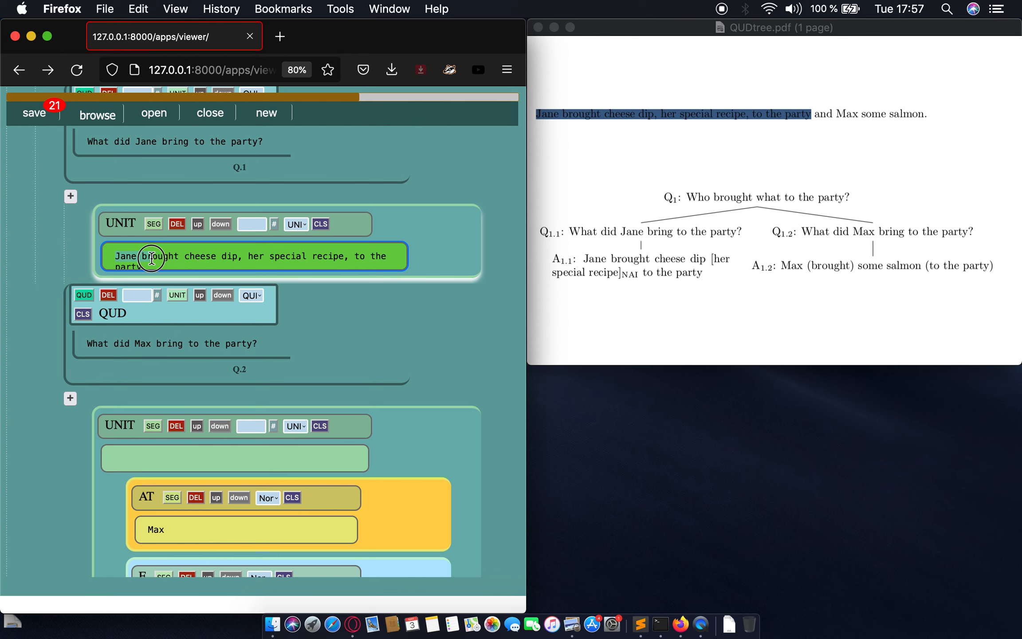
pyautogui.press('BackSpace')
pyautogui.press('Return')
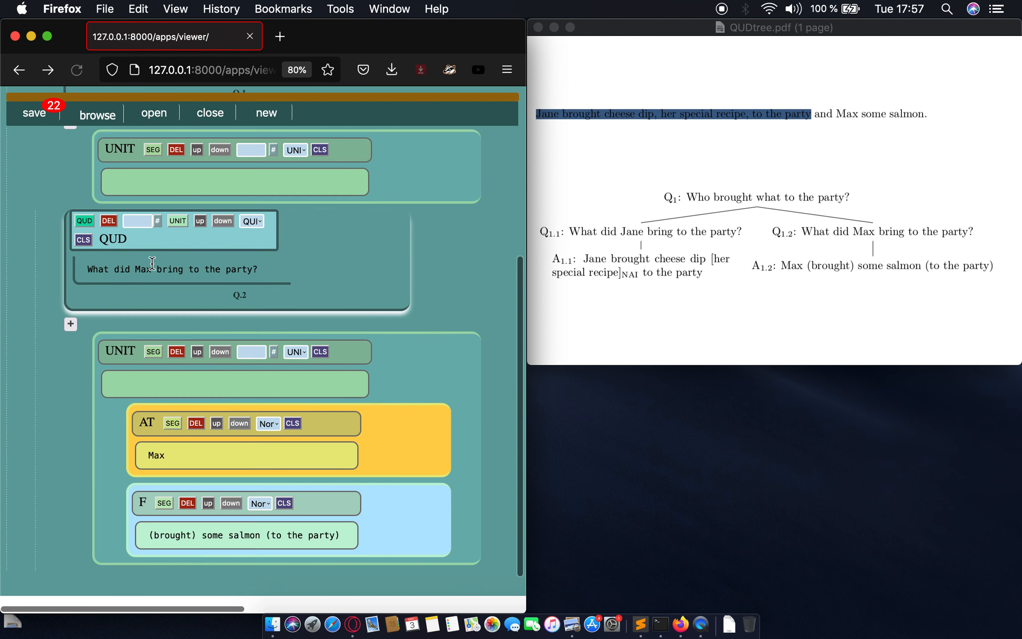
# Add a segment with the text "Jane" from the PDF to the unit under the Jane question and assign it the AT class.
pyautogui.click(148, 153)
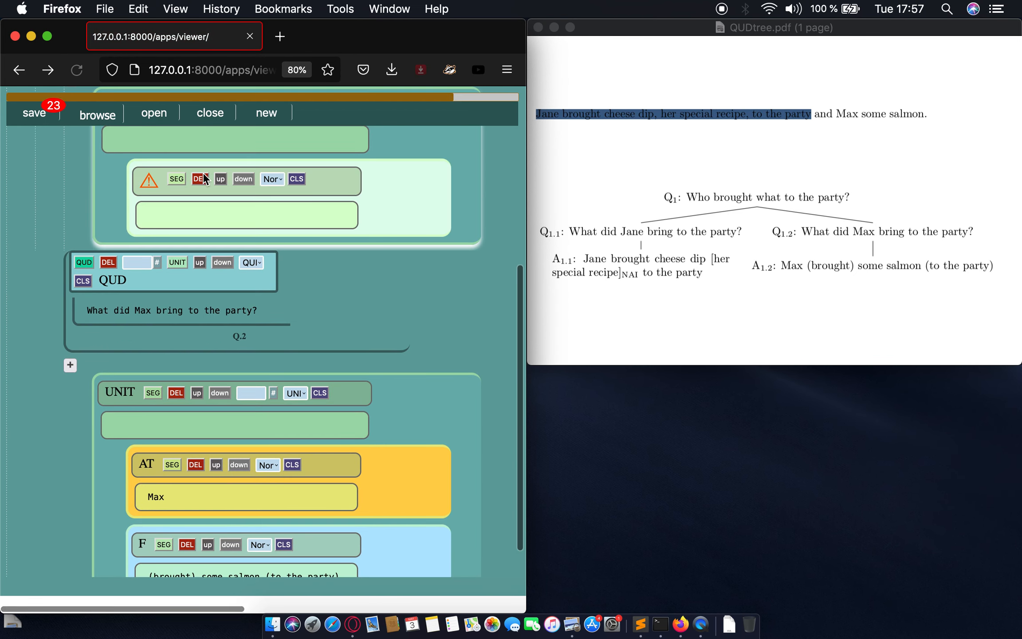
pyautogui.click(576, 255)
pyautogui.doubleClick(601, 258)
pyautogui.press('super+c')
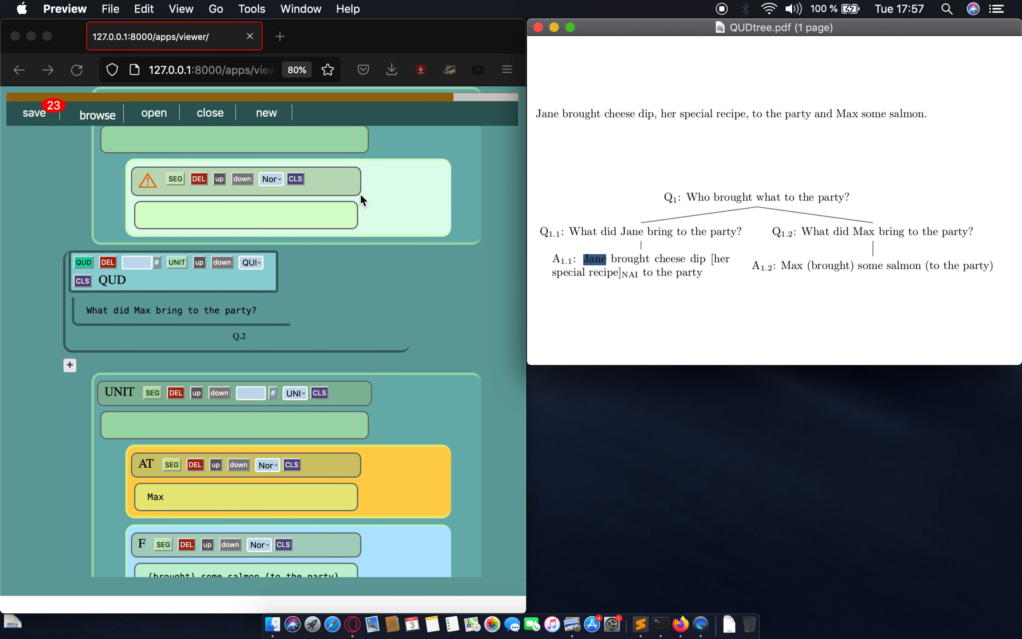
pyautogui.click(290, 204)
pyautogui.press('super+v')
pyautogui.press('Return')
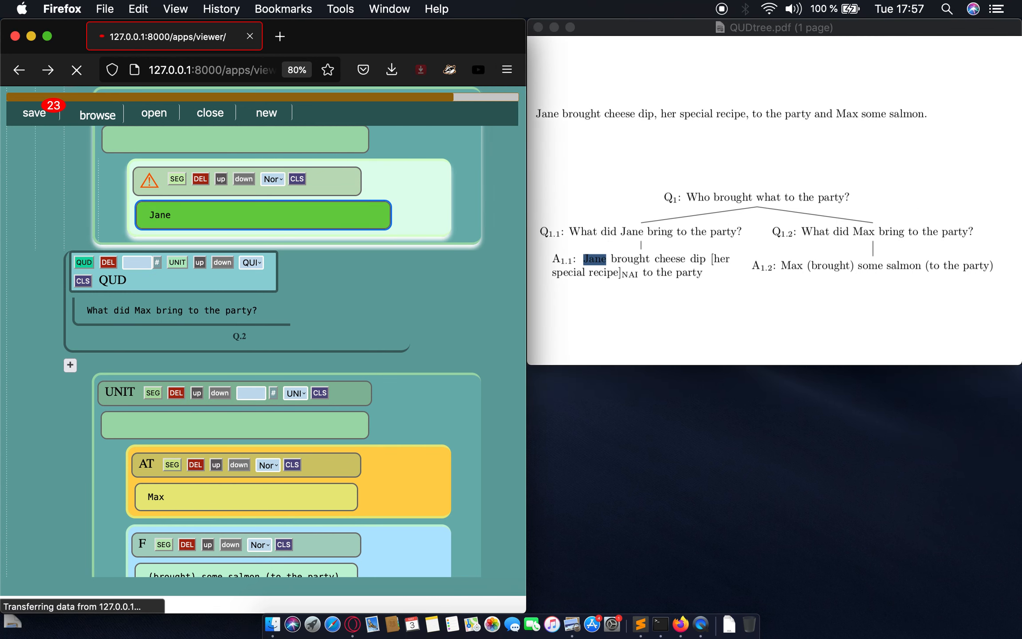
pyautogui.click(272, 178)
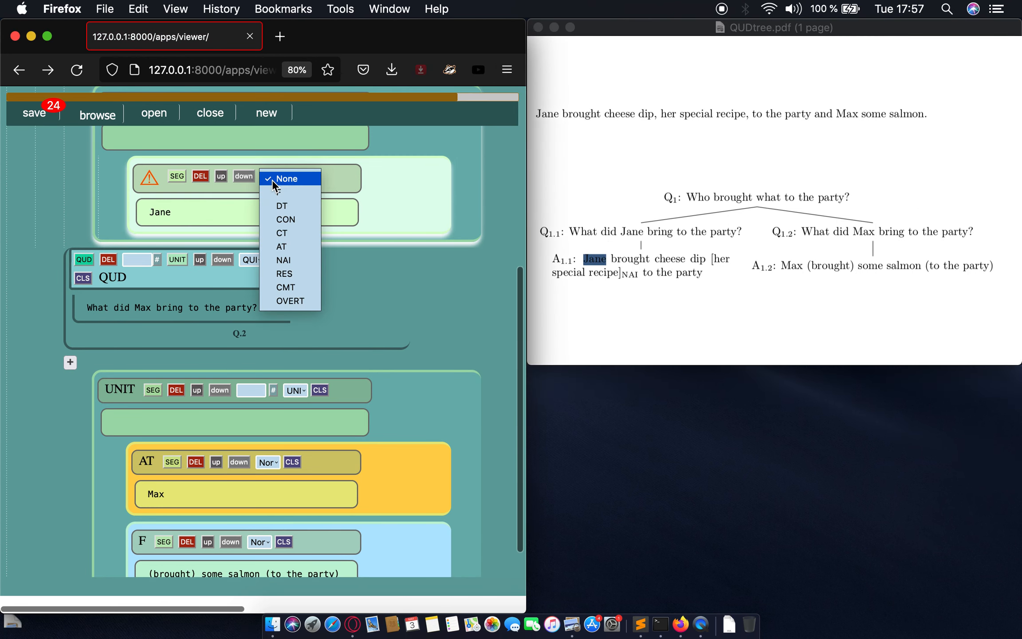
pyautogui.click(294, 246)
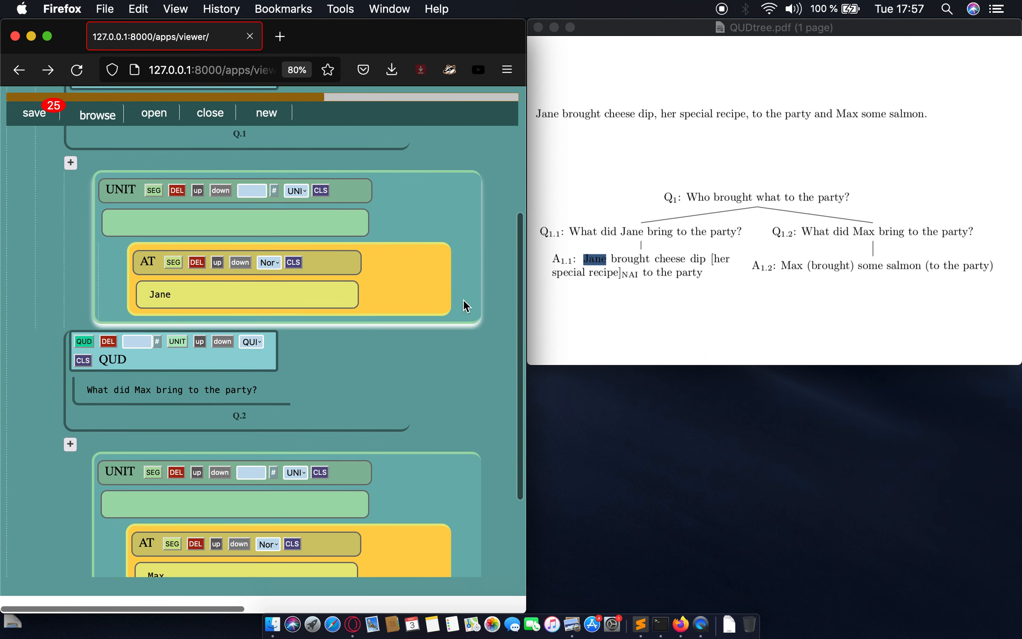
# Add a second segment with the text "brought cheese dip" to the Jane answer unit and assign it the F class.
pyautogui.click(636, 264)
pyautogui.moveTo(610, 258); pyautogui.dragTo(706, 259)
pyautogui.press('super+c')
pyautogui.click(262, 293)
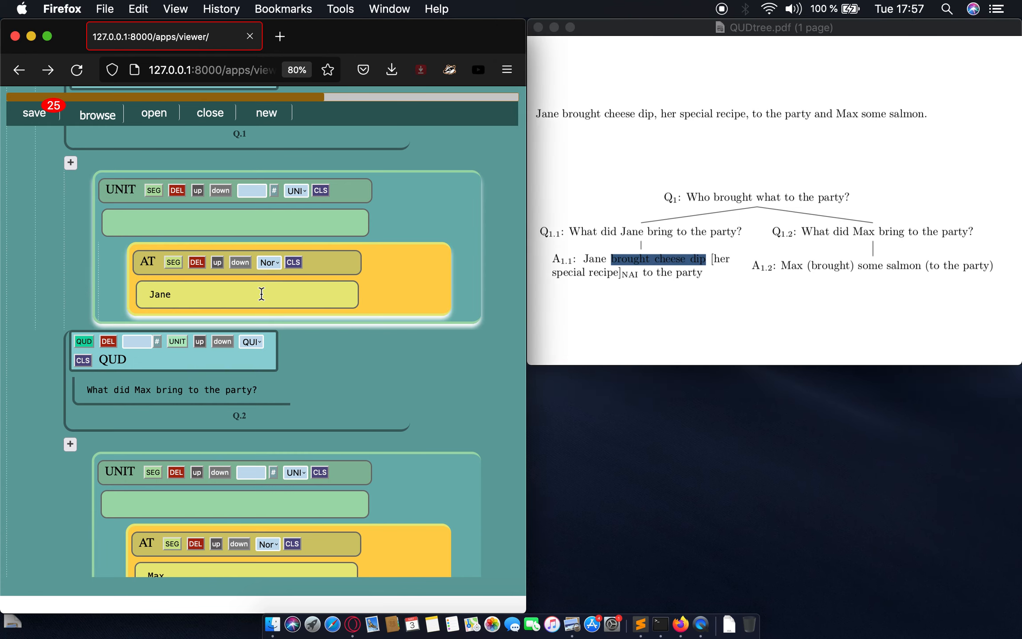
pyautogui.click(150, 189)
pyautogui.click(175, 296)
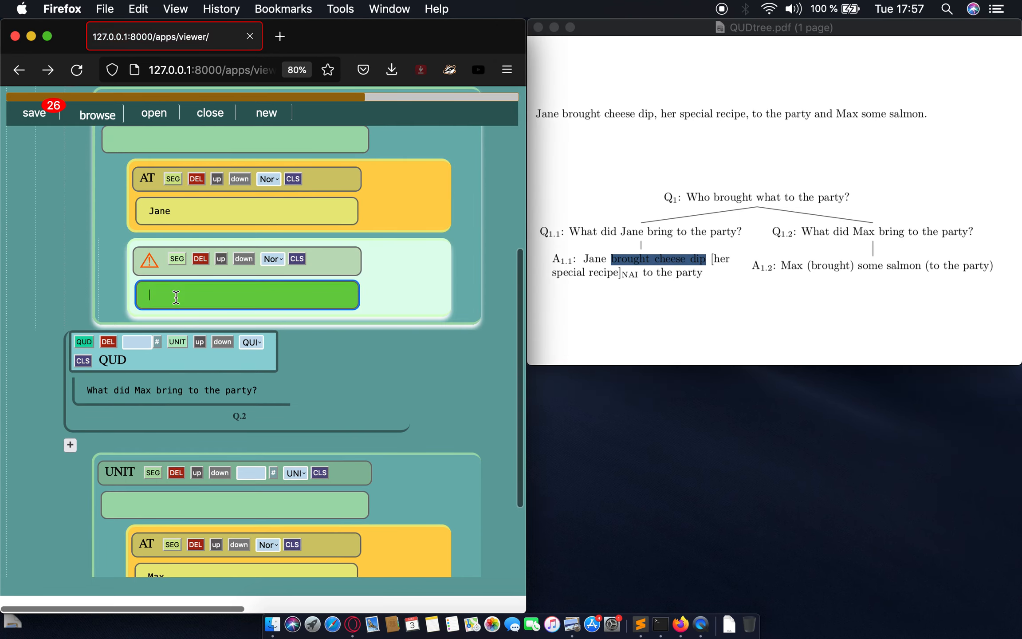
pyautogui.press('super+v')
pyautogui.press('Return')
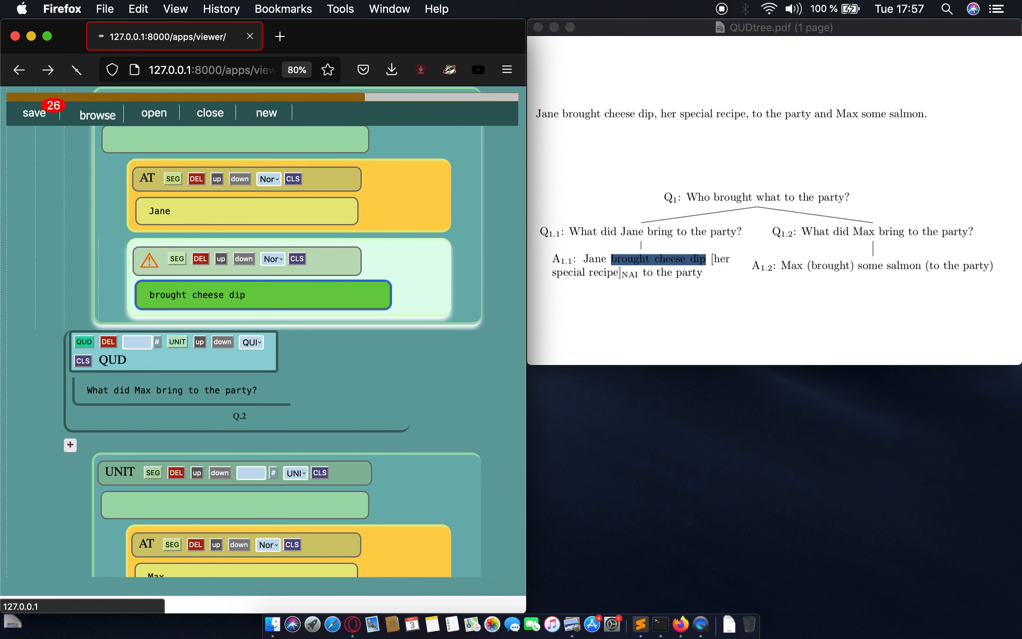
pyautogui.scroll(2, 327, 192)
pyautogui.click(277, 193)
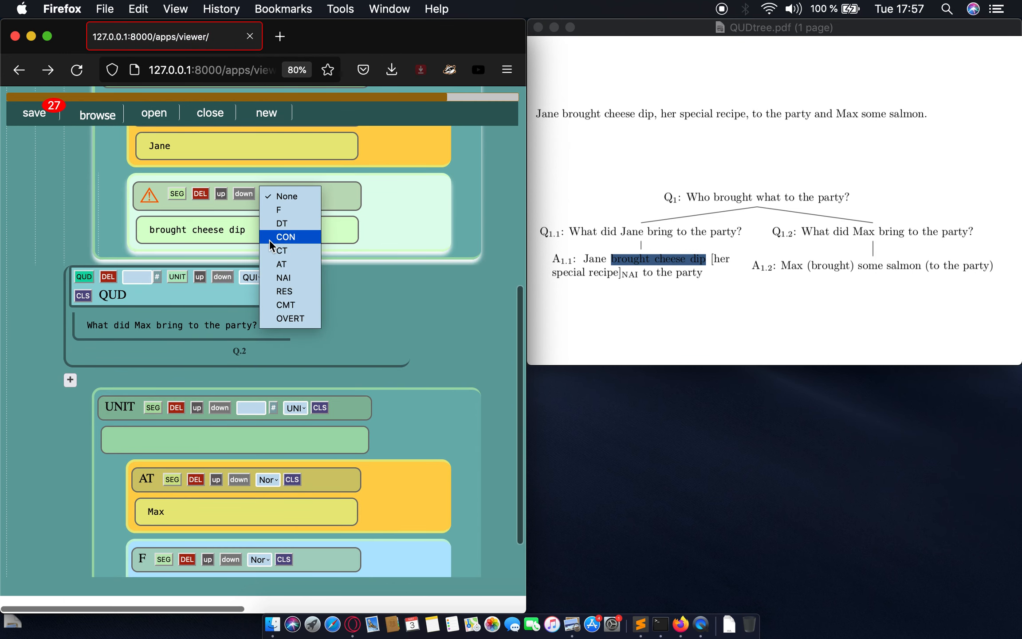
pyautogui.click(273, 205)
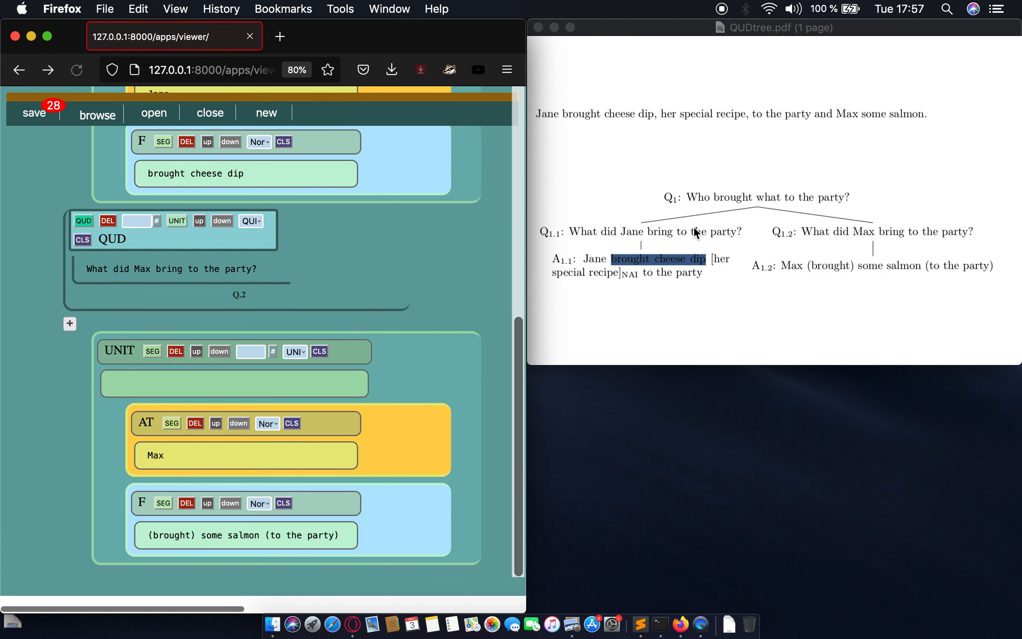
# Add a third segment to the Jane answer unit and fill it with "to the party" from the PDF.
pyautogui.click(693, 225)
pyautogui.click(637, 273)
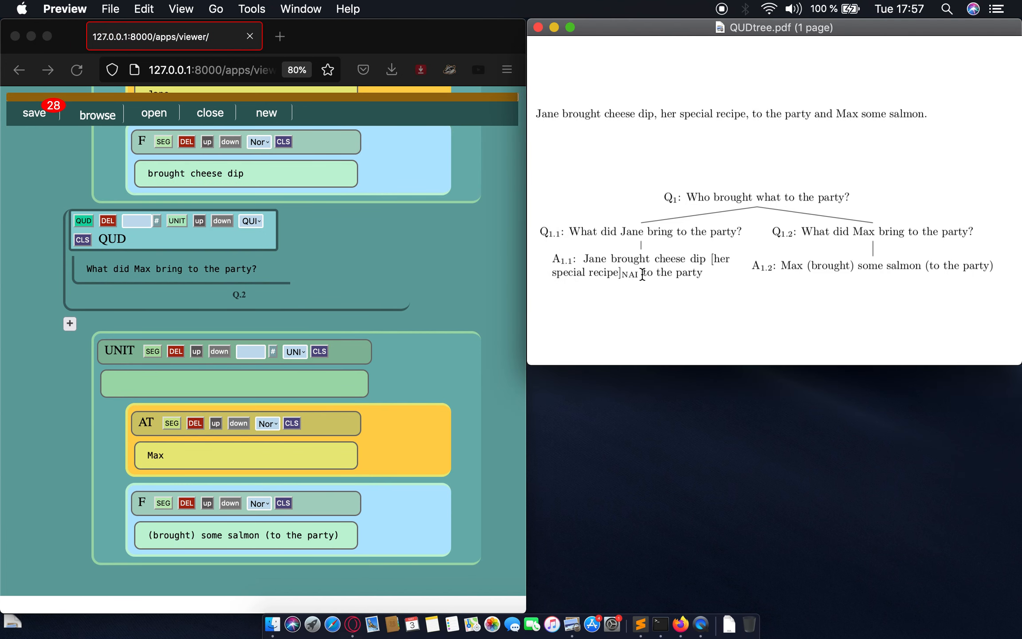
pyautogui.moveTo(641, 273); pyautogui.dragTo(704, 273)
pyautogui.scroll(5, 209, 222)
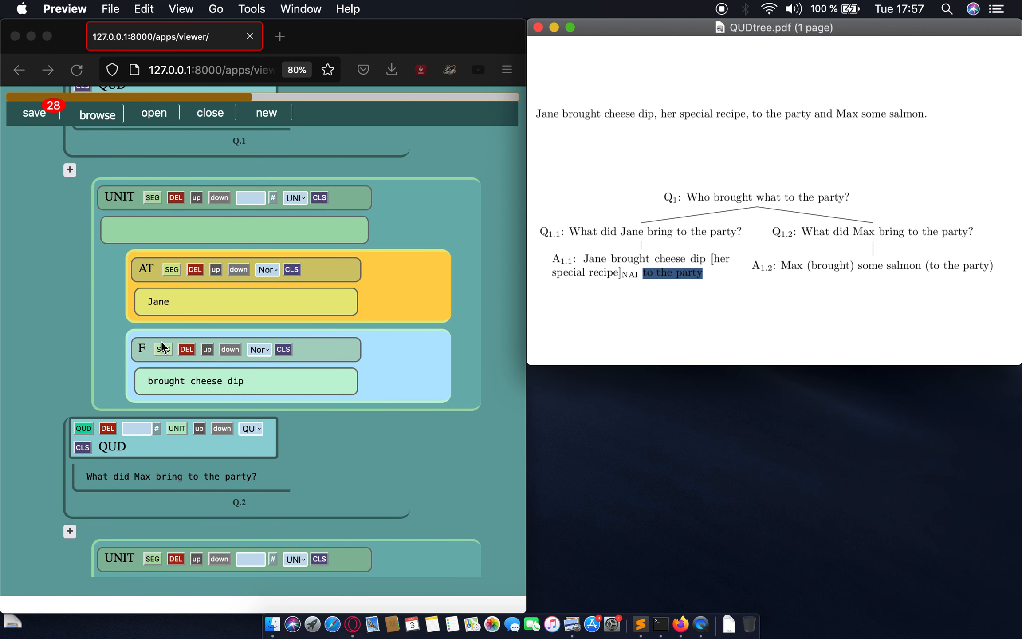
pyautogui.click(151, 196)
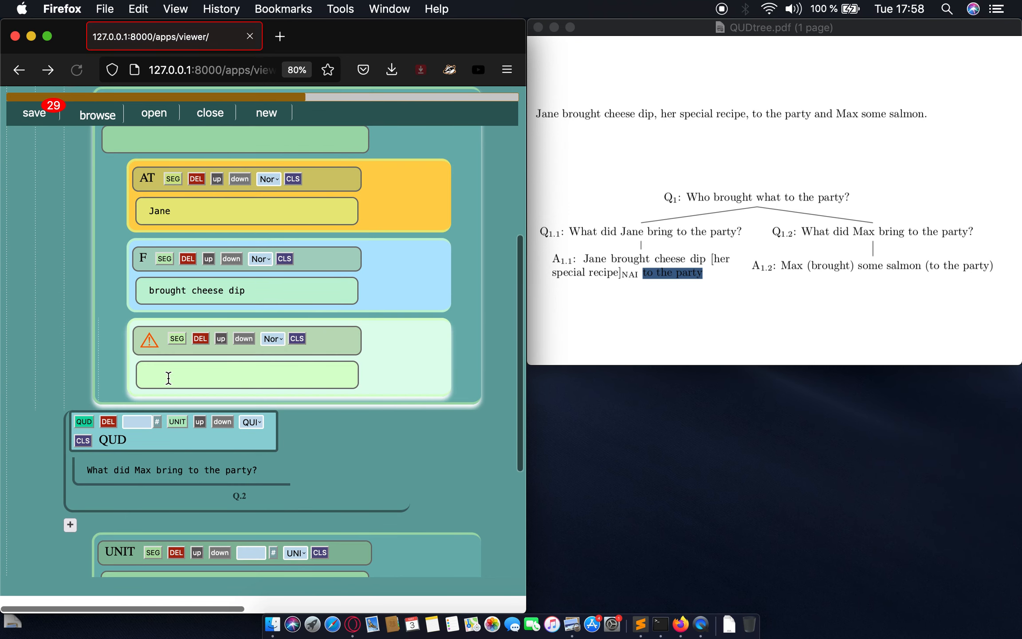
pyautogui.click(209, 374)
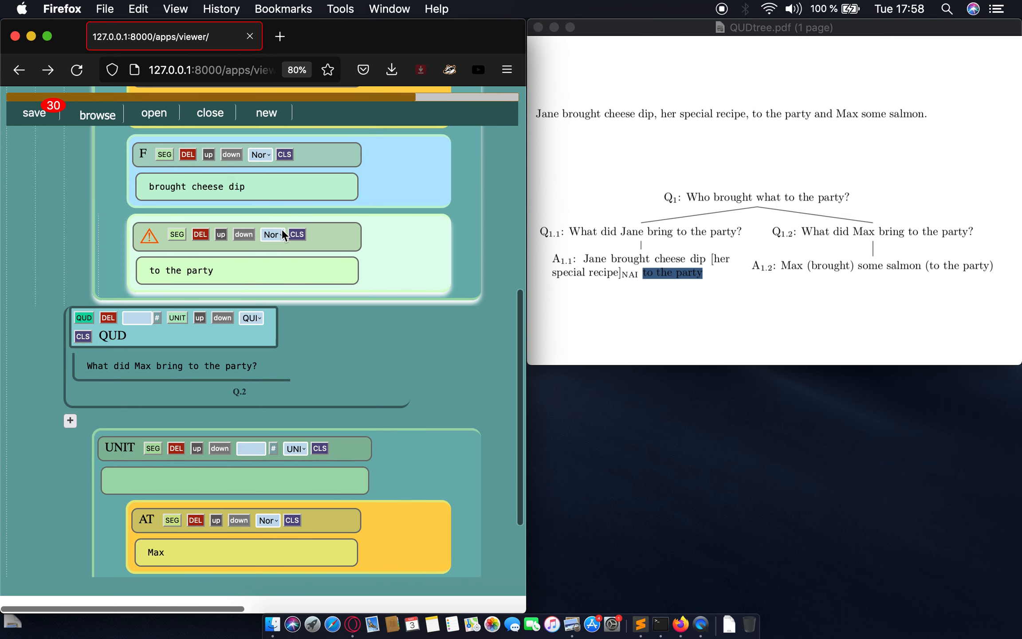
# Assign the F class to the "to the party" segment of the Jane answer unit.
pyautogui.click(281, 234)
pyautogui.click(284, 253)
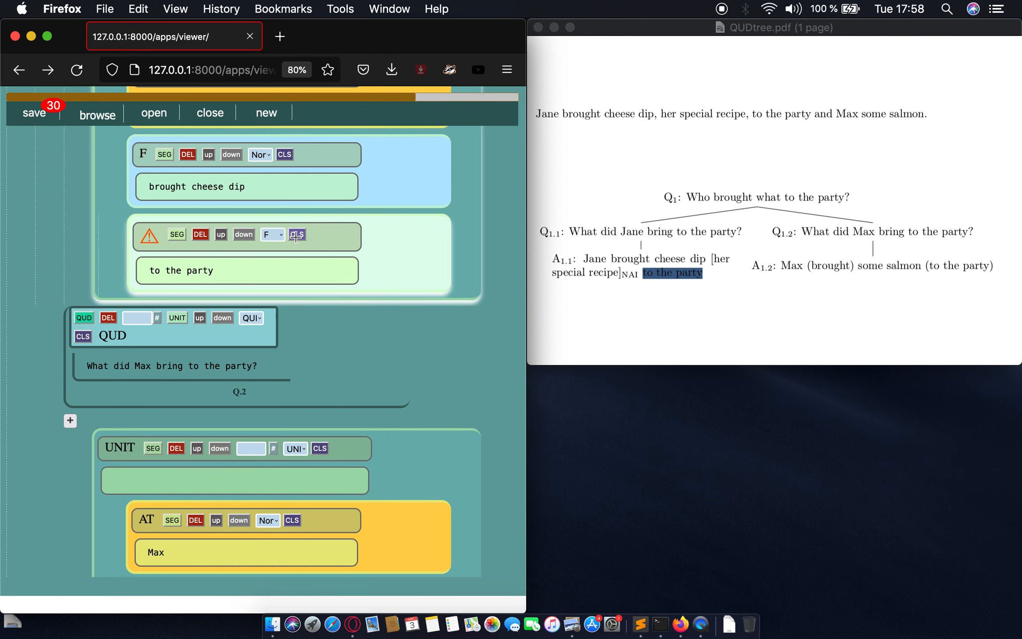
pyautogui.click(295, 236)
# Add a fourth segment to the Jane answer unit and fill it with "her special recipe" from the PDF.
pyautogui.scroll(2, 296, 236)
pyautogui.scroll(1, 297, 235)
pyautogui.click(591, 292)
pyautogui.click(722, 260)
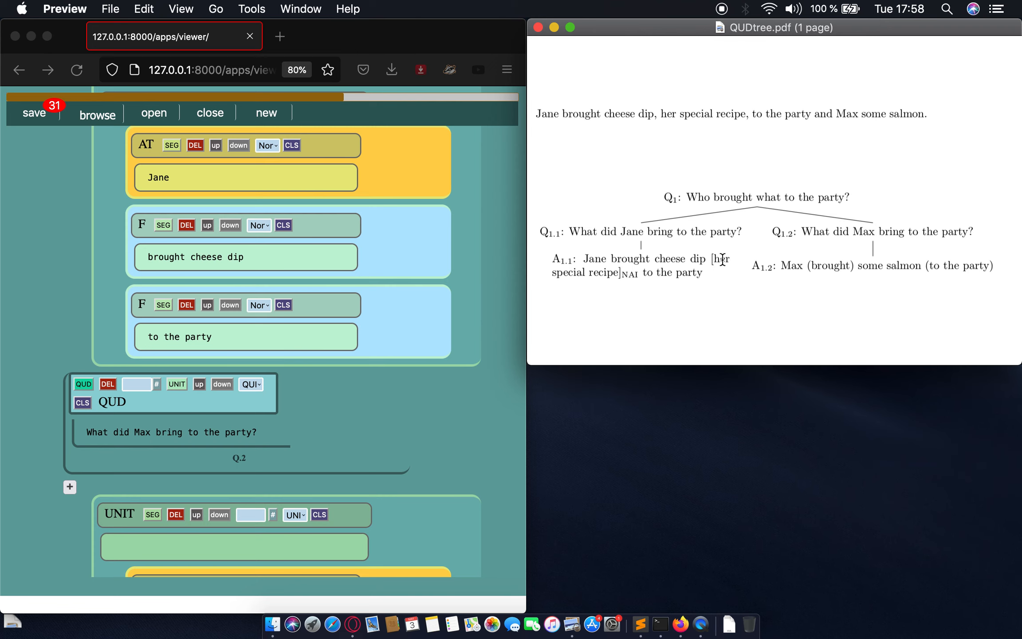
pyautogui.moveTo(715, 259); pyautogui.dragTo(616, 269)
pyautogui.press('super+c')
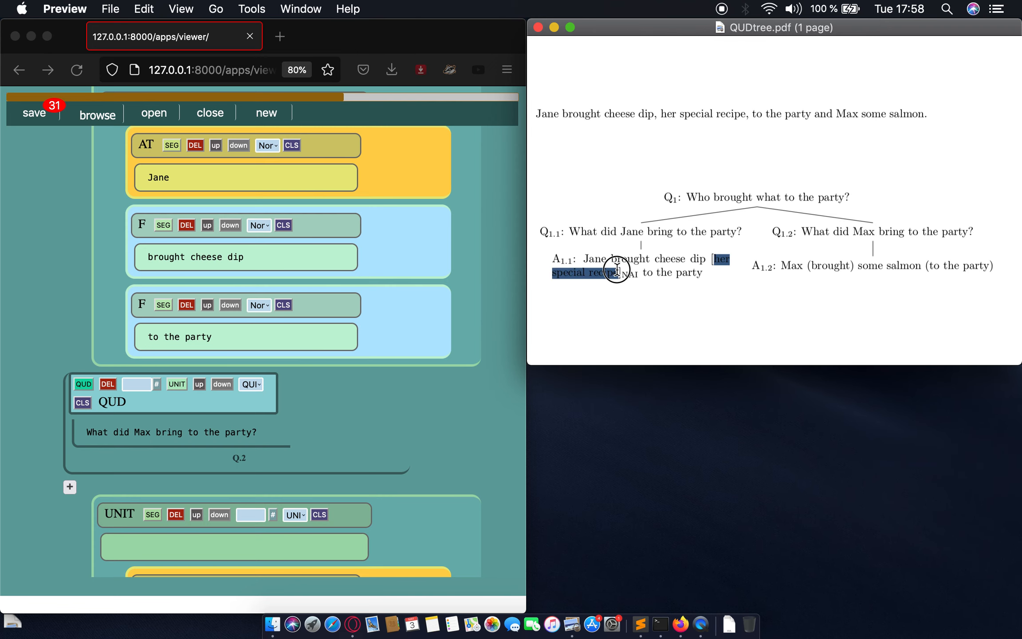
pyautogui.scroll(3, 317, 245)
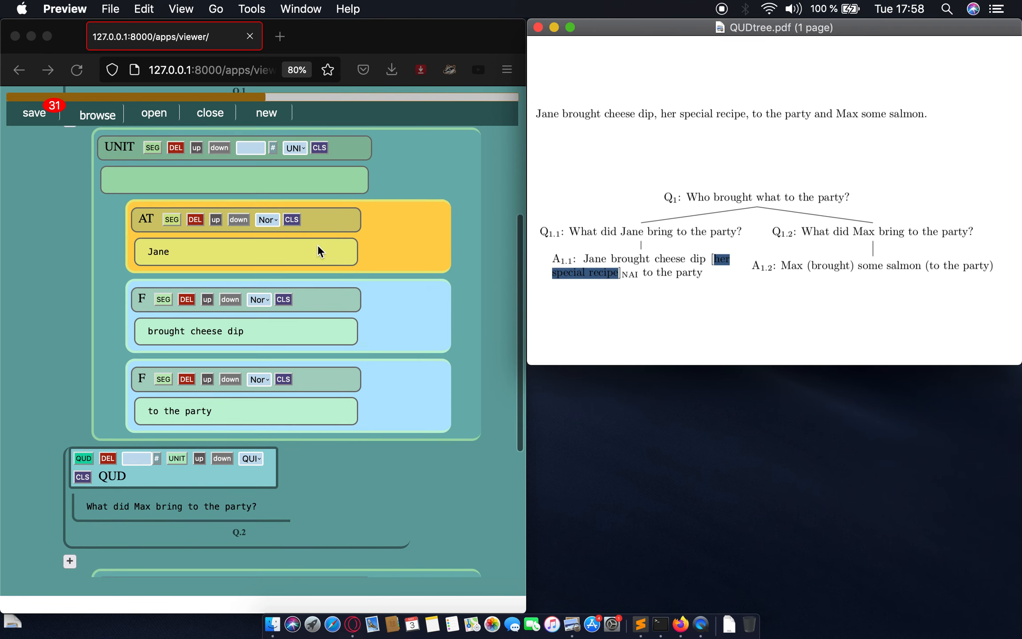
pyautogui.click(154, 155)
pyautogui.click(154, 155)
pyautogui.scroll(-2, 176, 353)
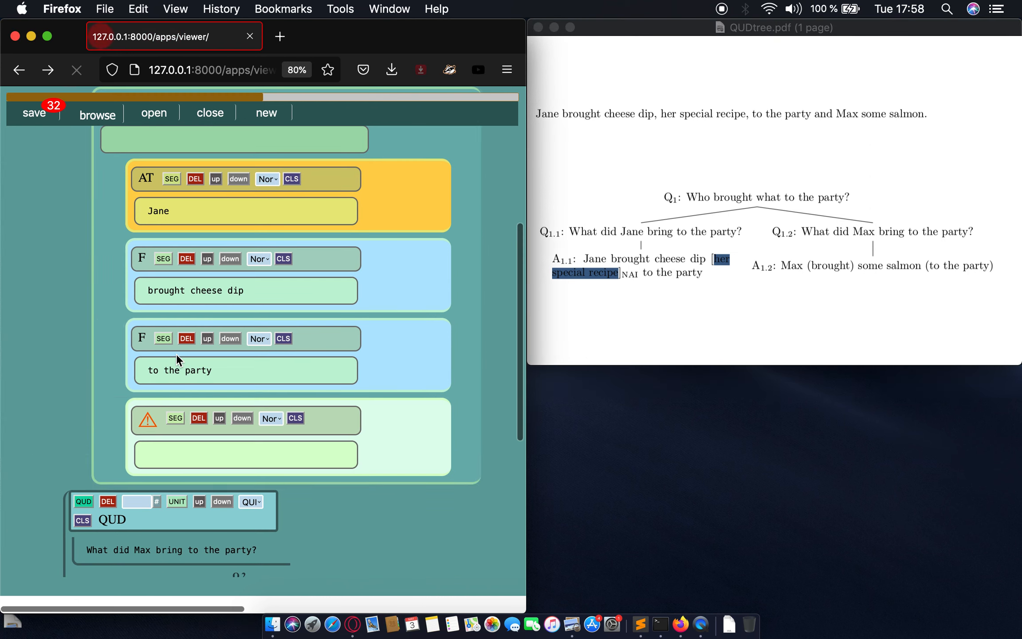
pyautogui.click(180, 452)
pyautogui.press('super+v')
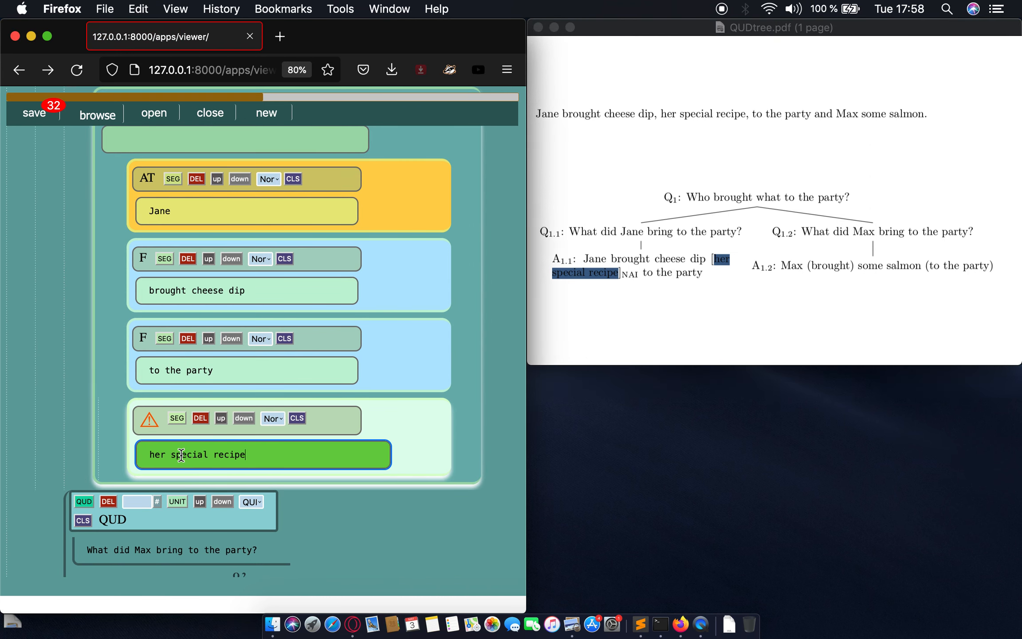
pyautogui.press('Return')
# Choose the NAI class for the "her special recipe" segment.
pyautogui.scroll(3, 283, 415)
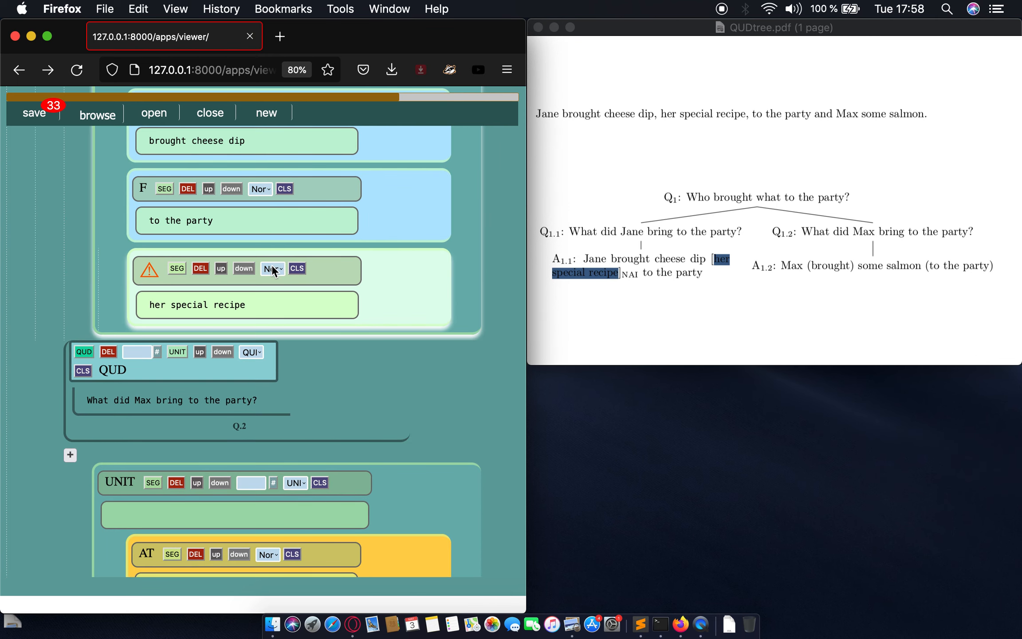
pyautogui.click(272, 268)
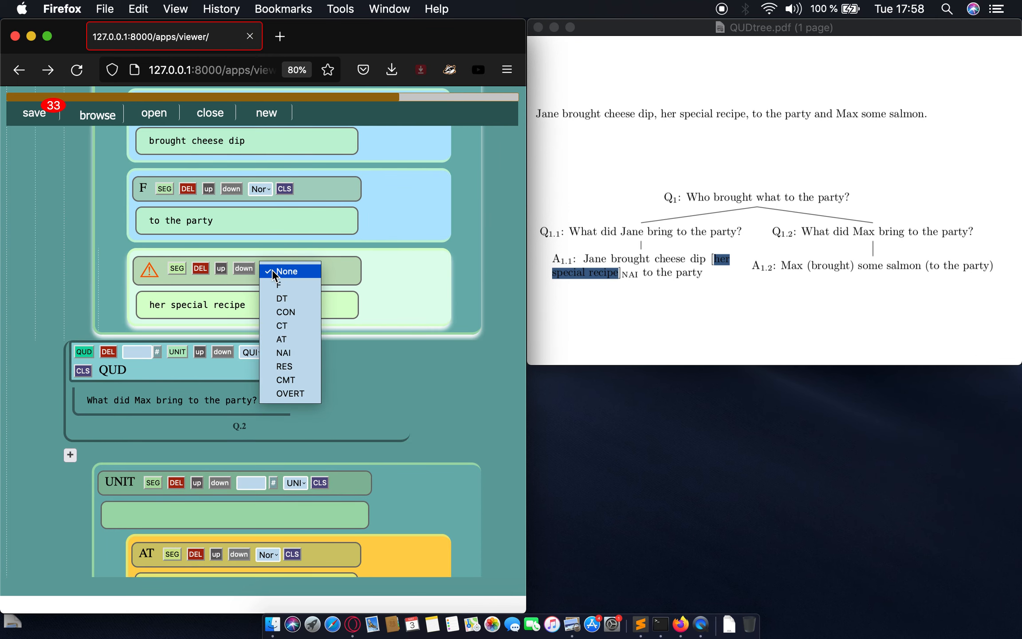
pyautogui.click(284, 352)
# Move the "her special recipe" segment up one place, directly above the "to the party" segment.
pyautogui.scroll(2, 300, 276)
pyautogui.scroll(5, 298, 270)
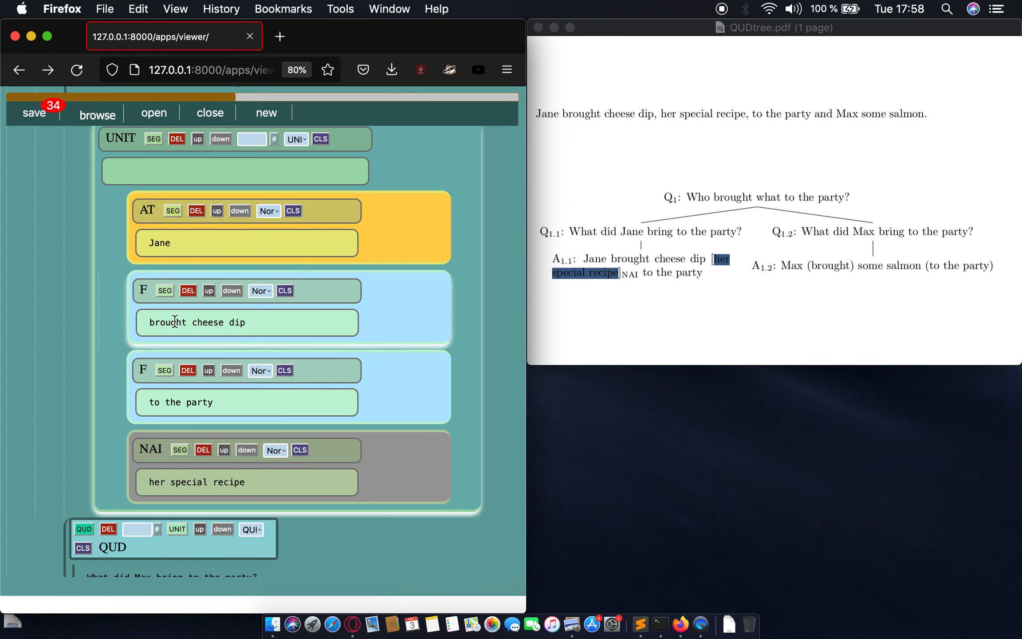
pyautogui.click(224, 451)
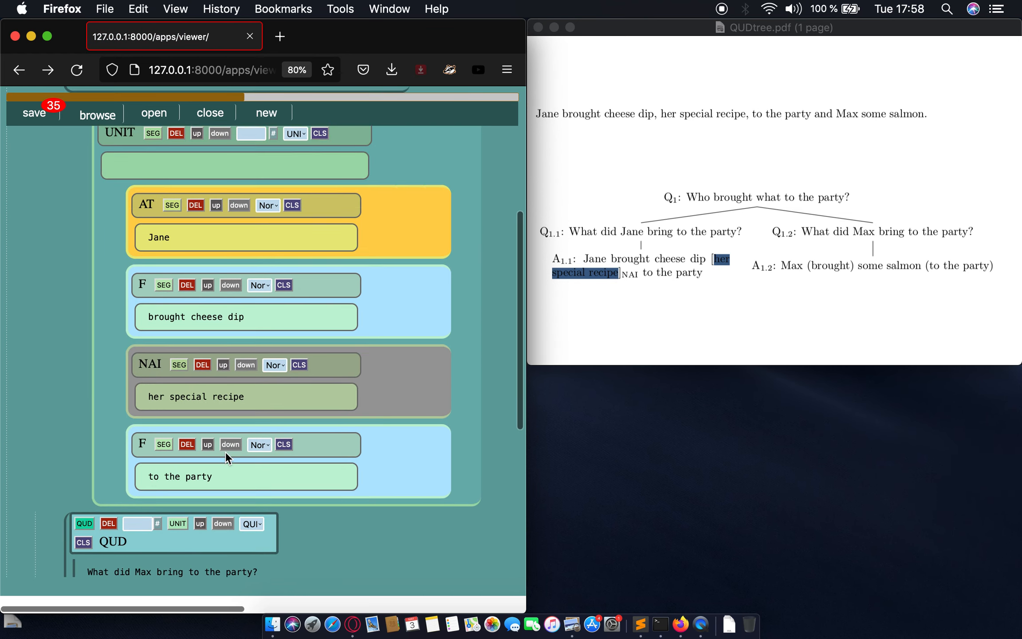
# Move the Jane question and its answer unit down below the Max question.
pyautogui.scroll(5, 230, 162)
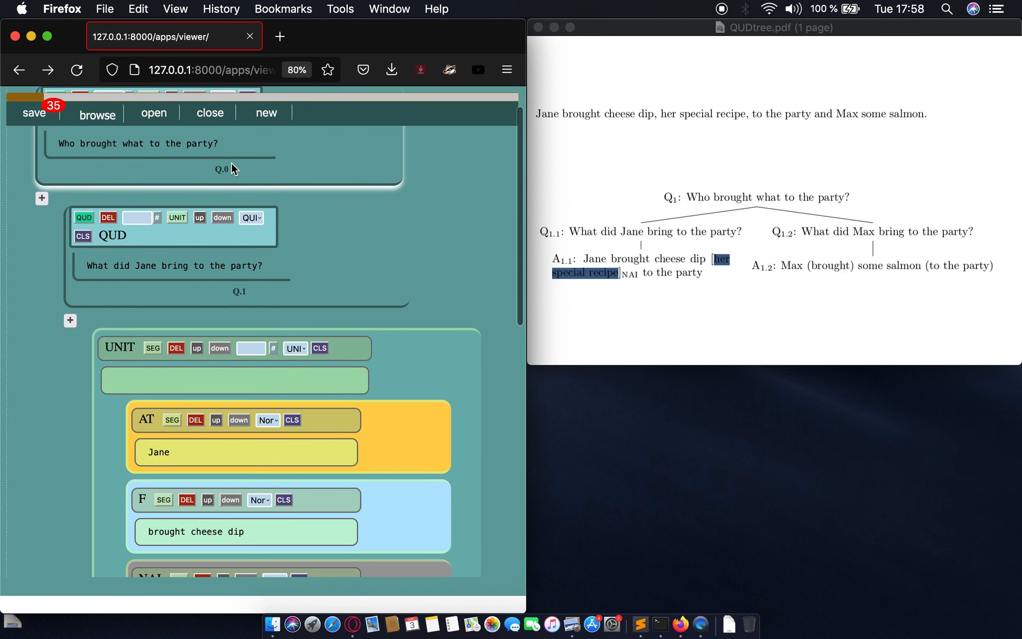
pyautogui.scroll(-3, 233, 169)
pyautogui.scroll(1, 178, 173)
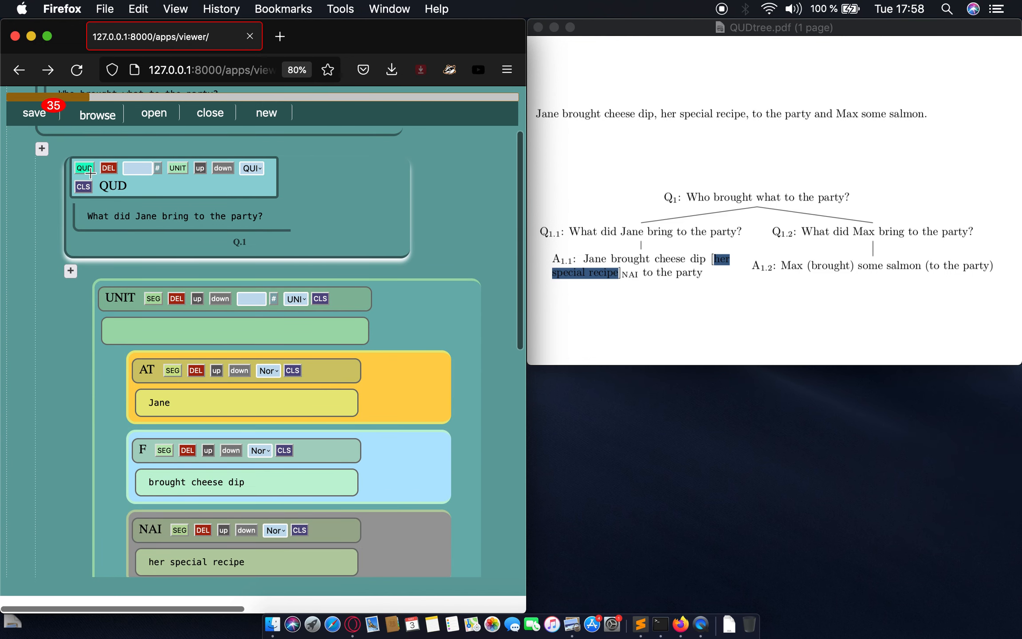
pyautogui.click(217, 168)
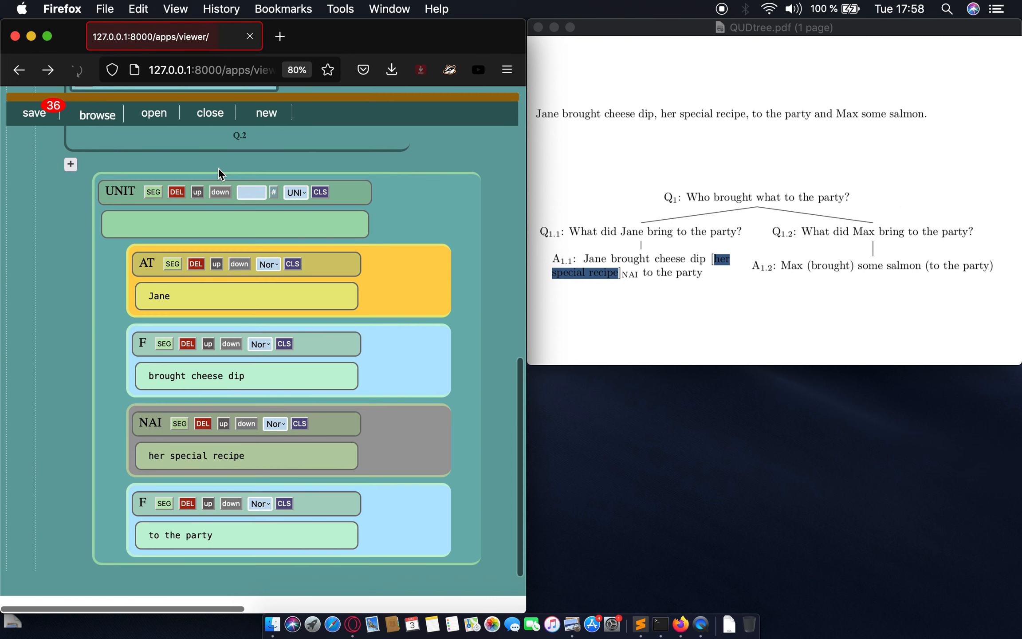
# Move the Jane question and its answer unit back up above the Max question.
pyautogui.scroll(10, 198, 413)
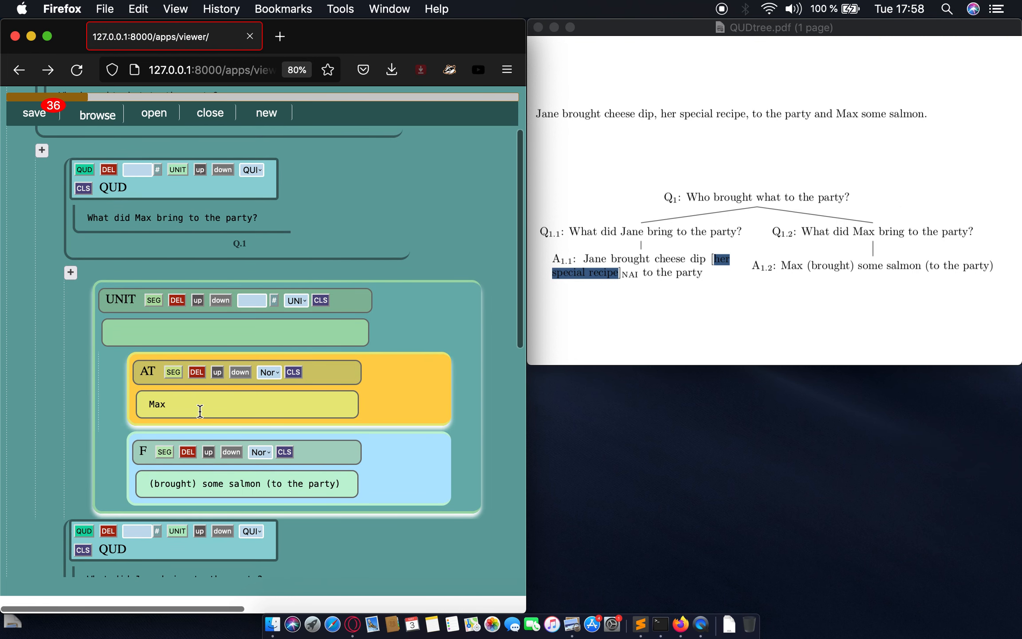
pyautogui.click(204, 532)
pyautogui.scroll(-8, 262, 417)
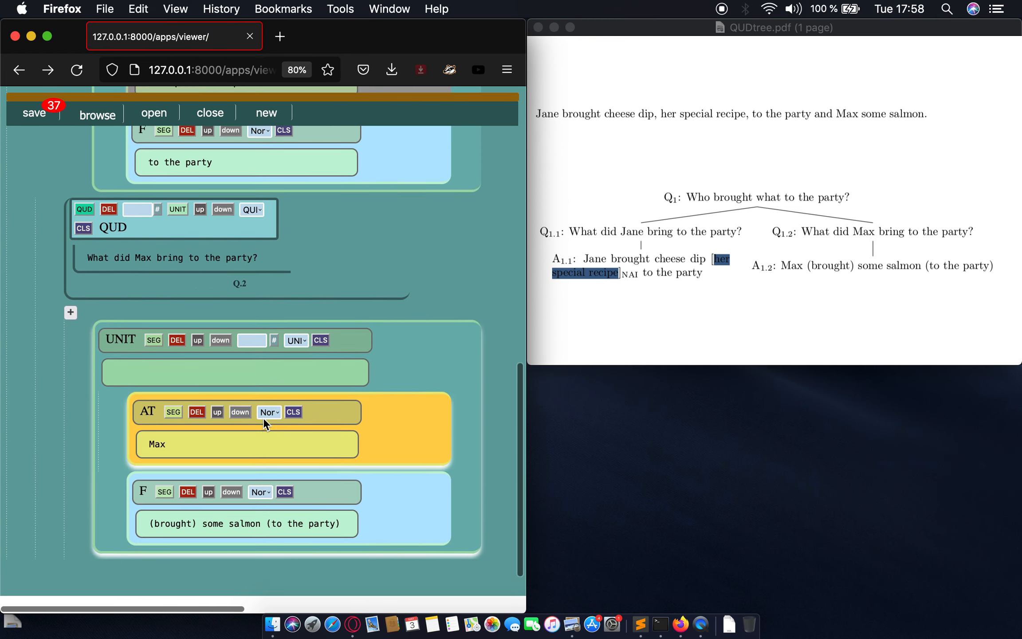
# Review the order of the questions, answer units and labelled segments throughout the tree.
pyautogui.scroll(10, 263, 418)
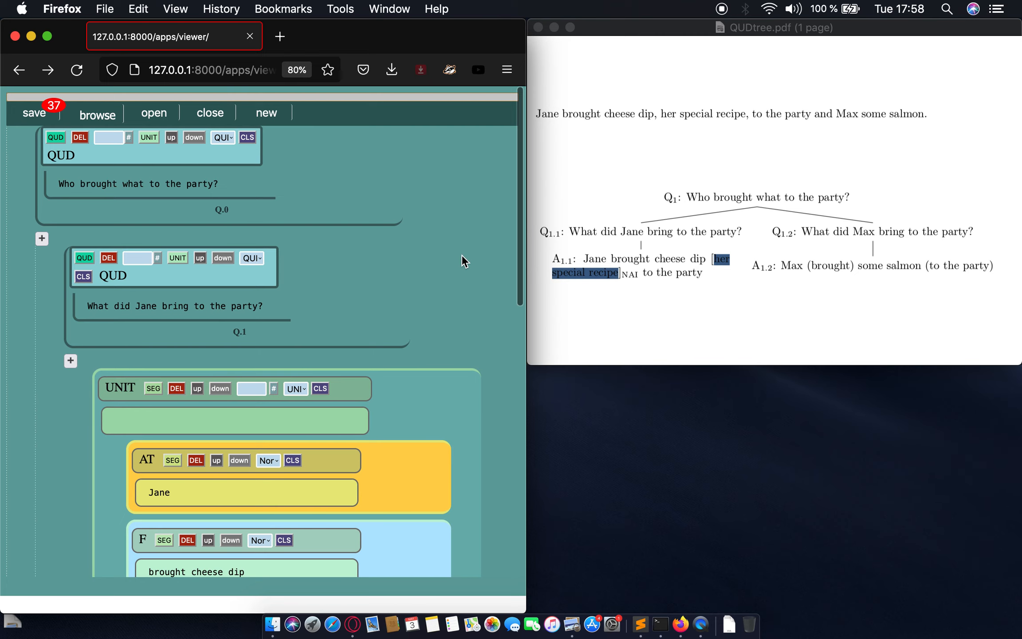
pyautogui.scroll(-10, 493, 282)
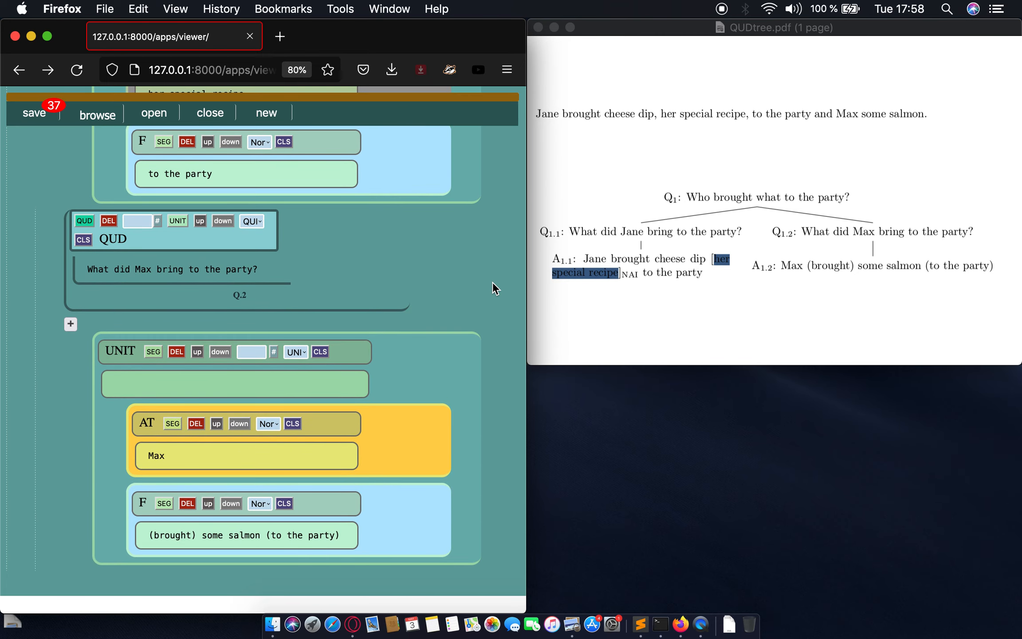
pyautogui.scroll(10, 493, 282)
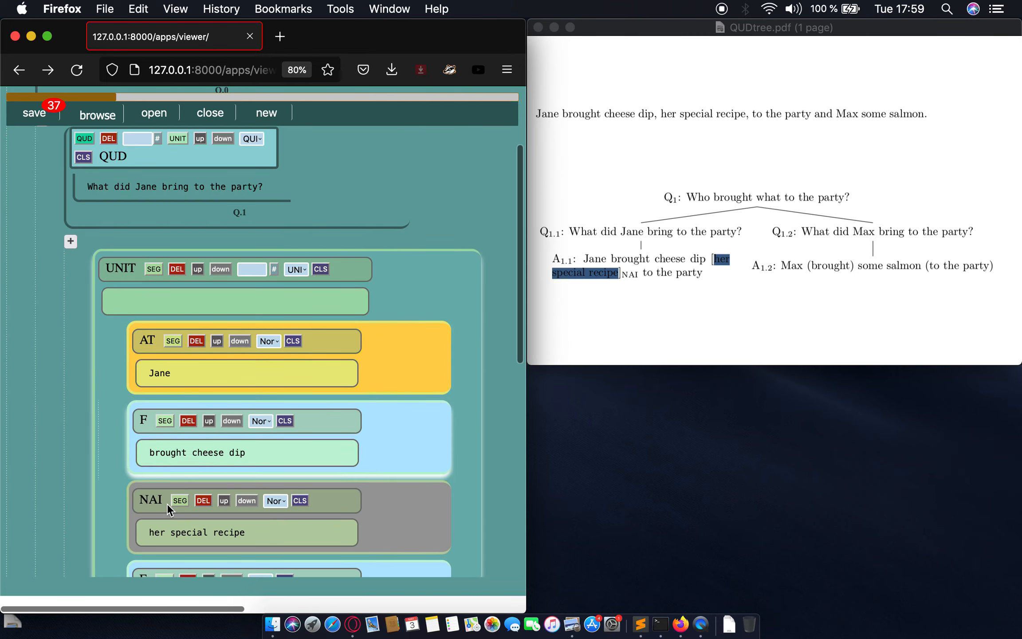
pyautogui.scroll(-10, 177, 456)
pyautogui.scroll(1, 178, 457)
pyautogui.scroll(5, 180, 459)
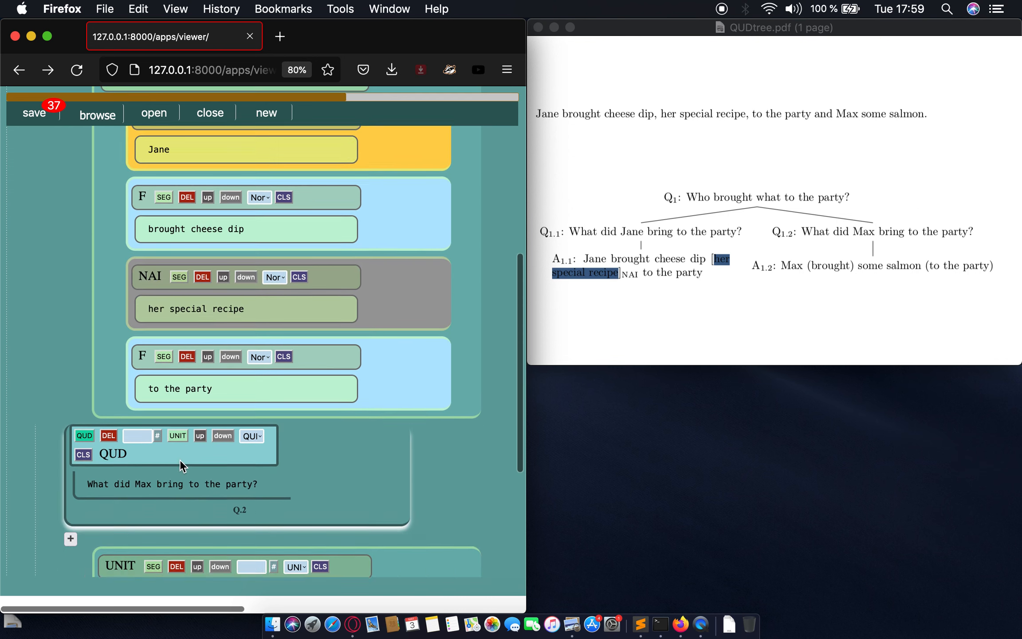
# Change the class of the "Jane" segment to CT.
pyautogui.scroll(3, 180, 459)
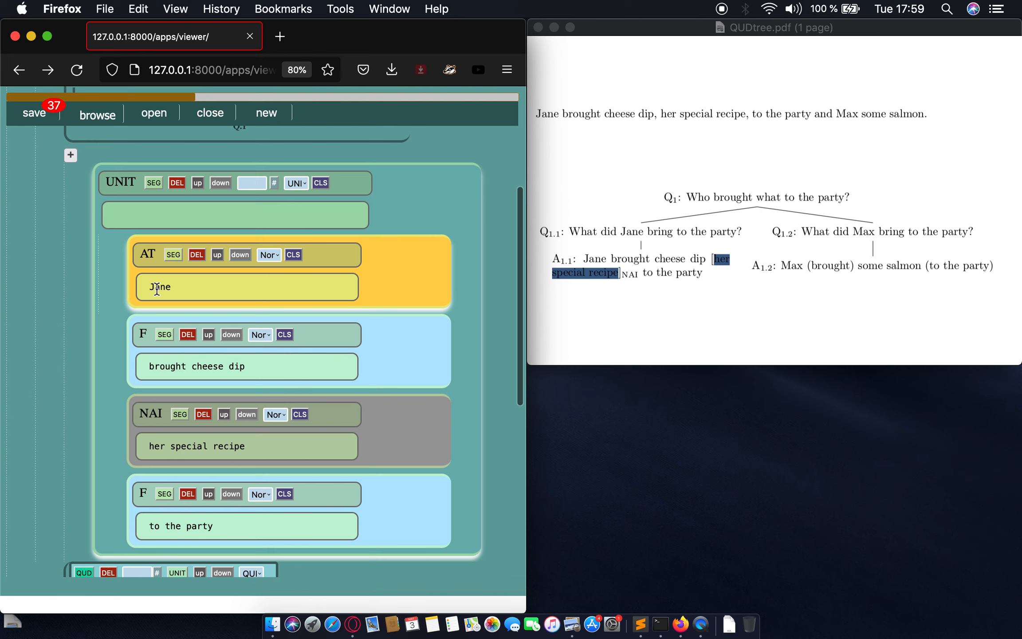
pyautogui.click(269, 255)
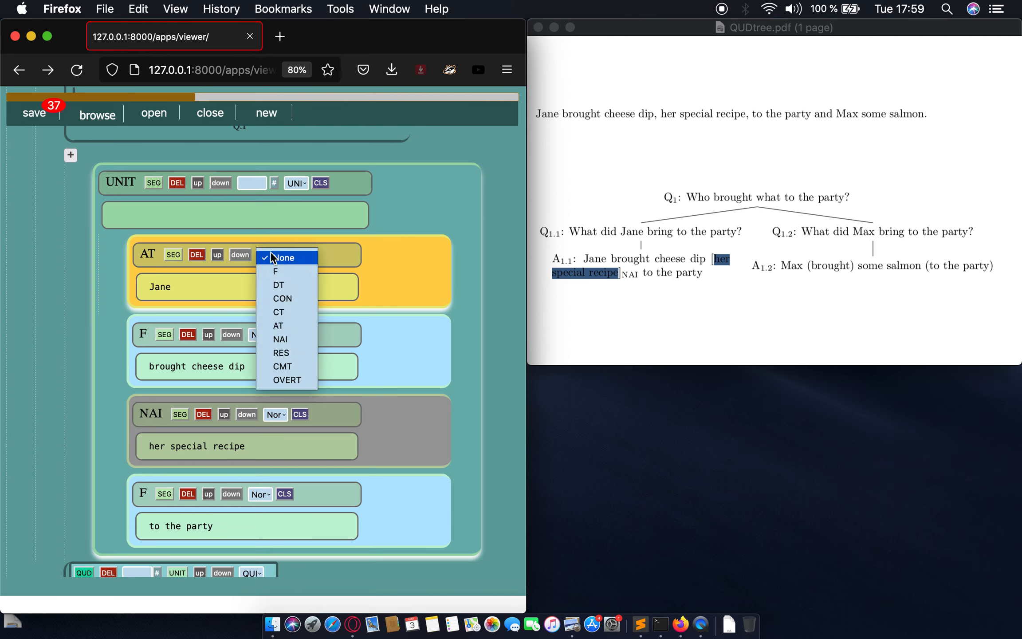
pyautogui.click(288, 313)
pyautogui.click(294, 258)
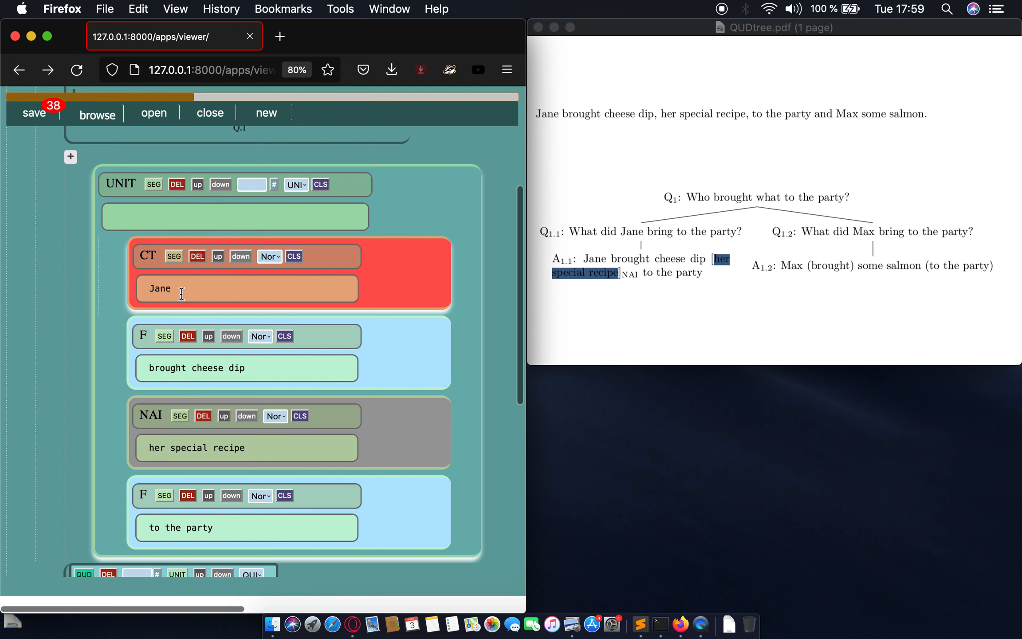
# Change the class of the "Max" segment in the Max answer unit to CT.
pyautogui.scroll(-8, 181, 293)
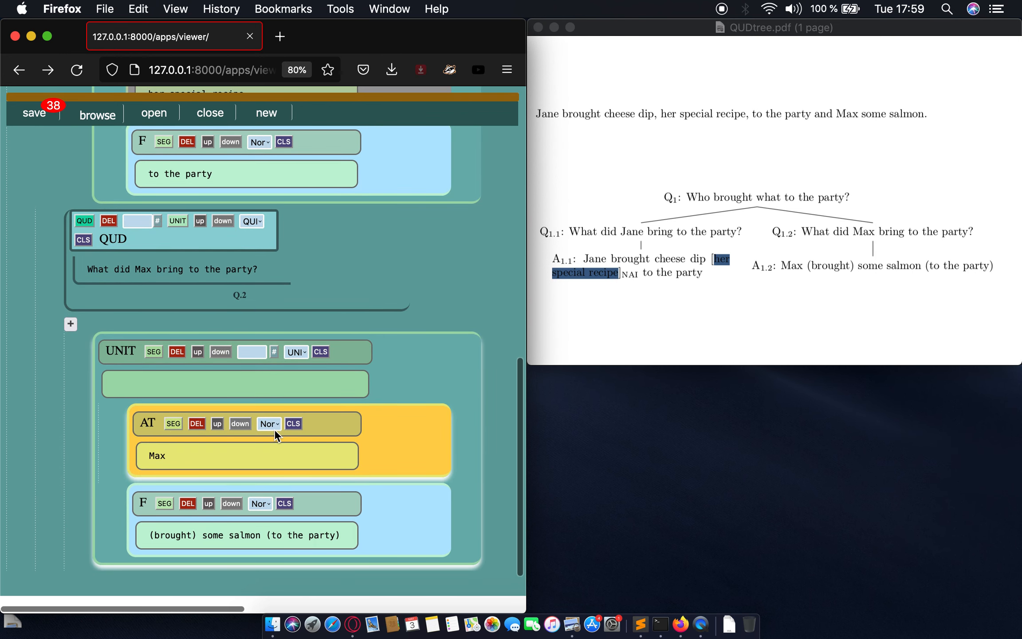
pyautogui.click(275, 429)
pyautogui.click(292, 480)
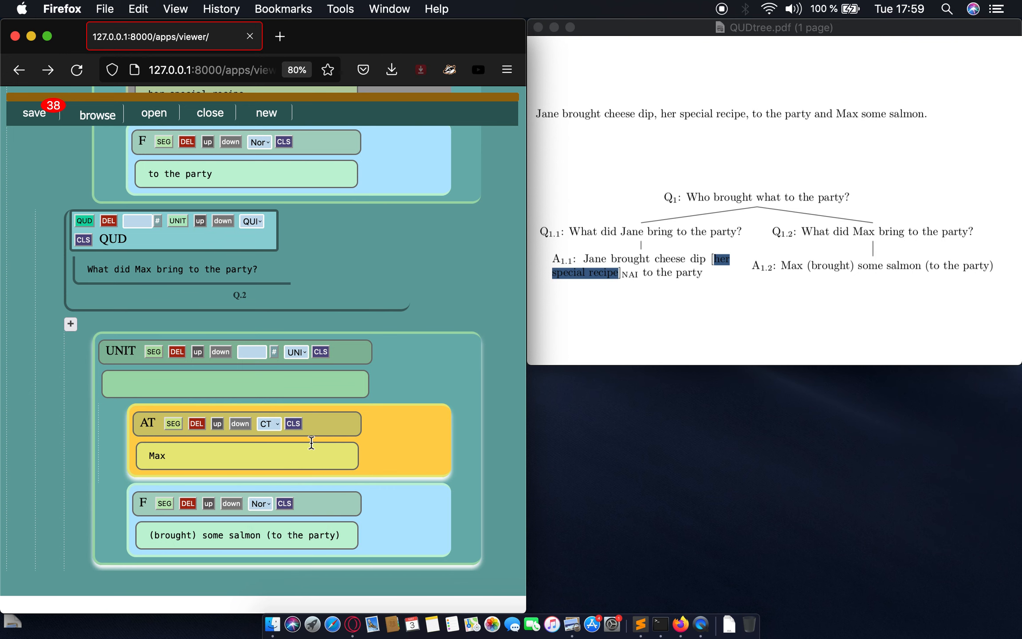
pyautogui.click(294, 424)
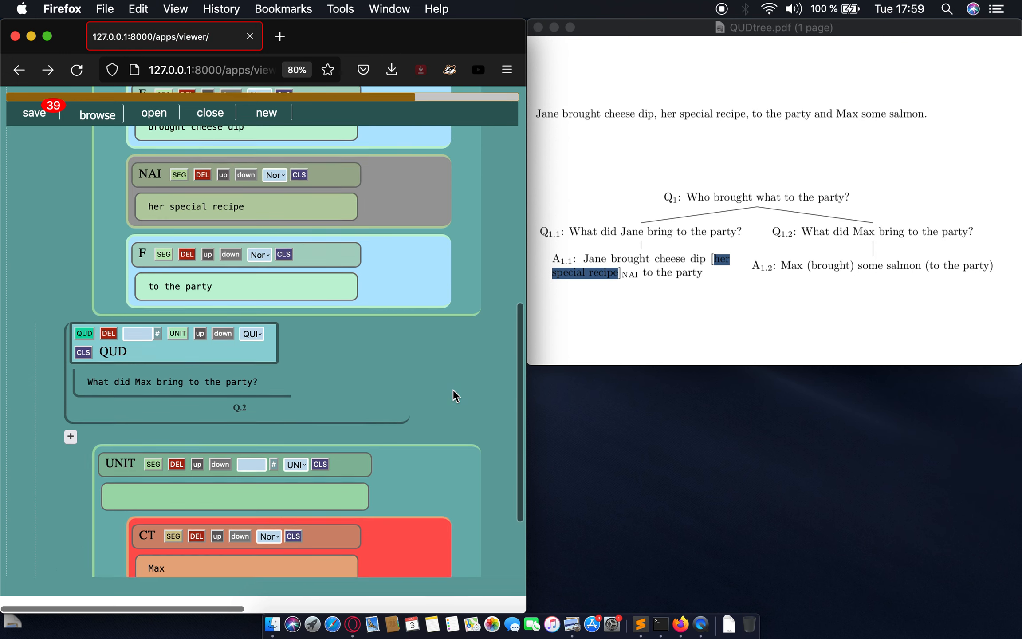
# Check both relabelled segments in the tree and save the annotation.
pyautogui.scroll(-10, 453, 389)
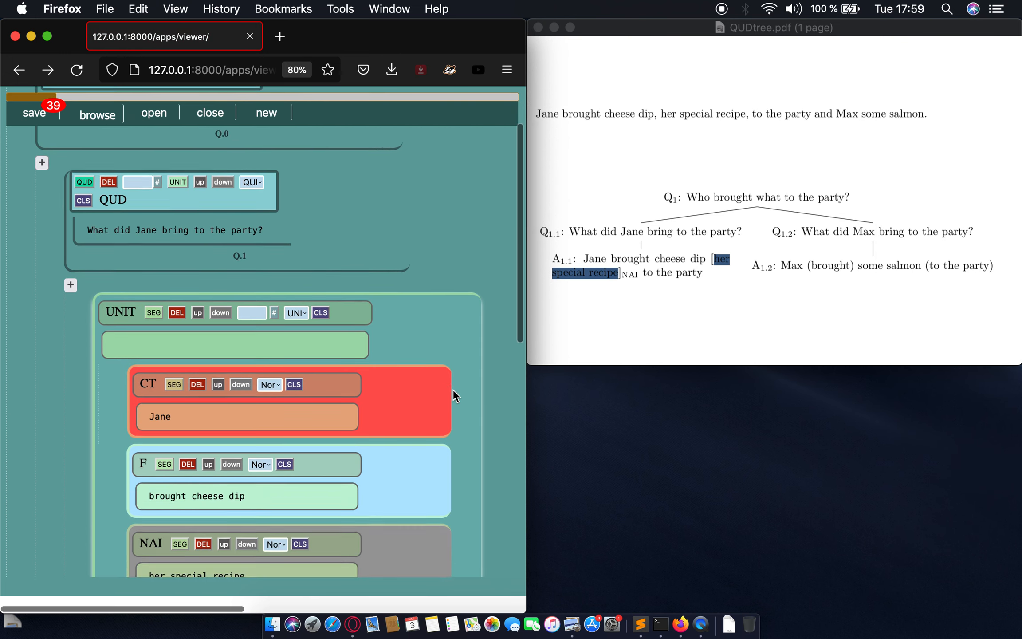
pyautogui.scroll(10, 453, 389)
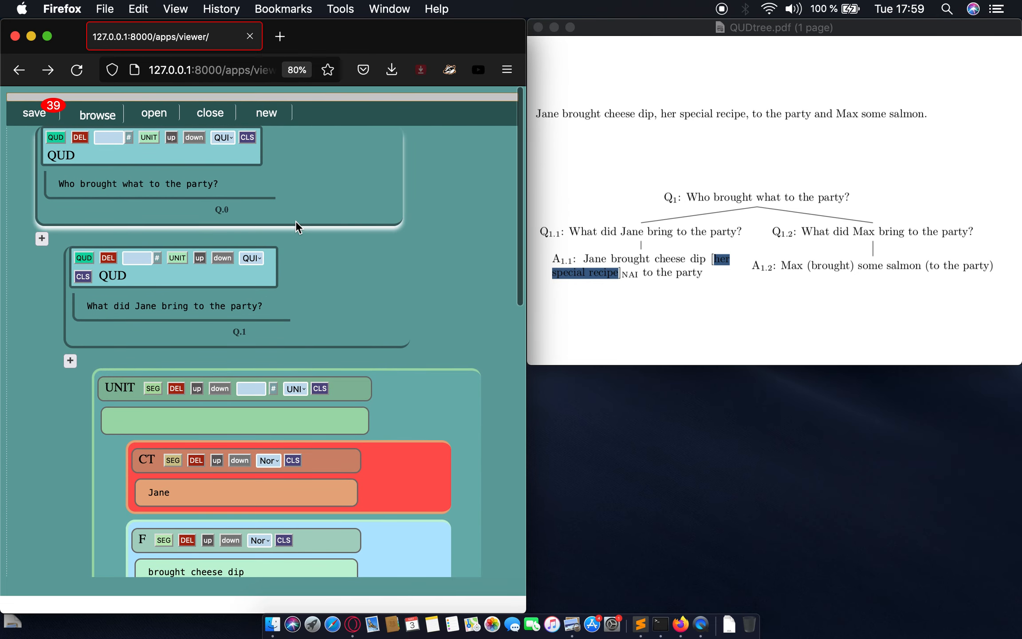
pyautogui.click(25, 113)
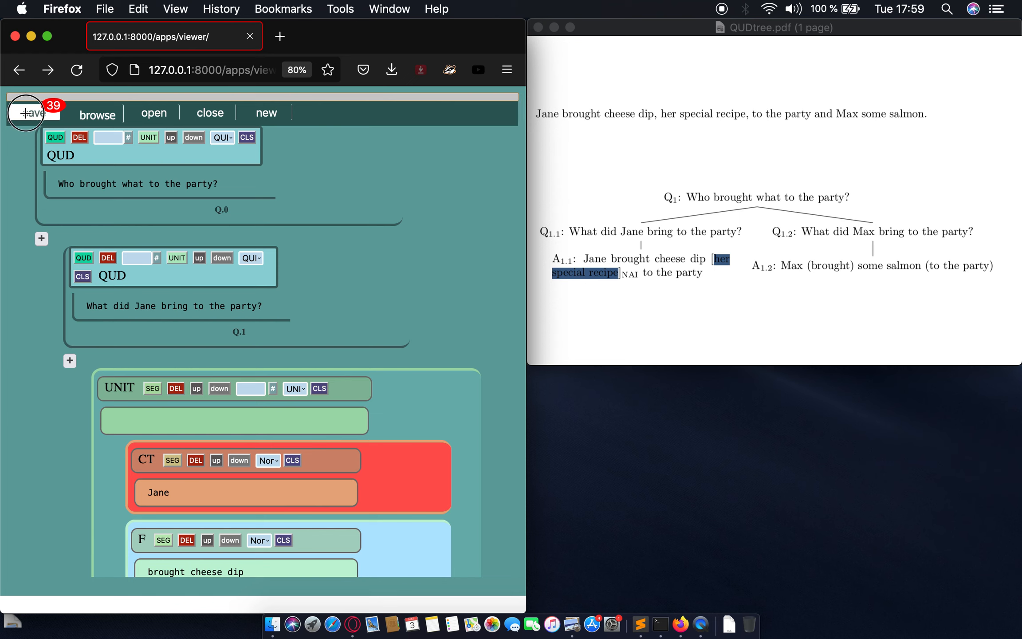
pyautogui.click(490, 138)
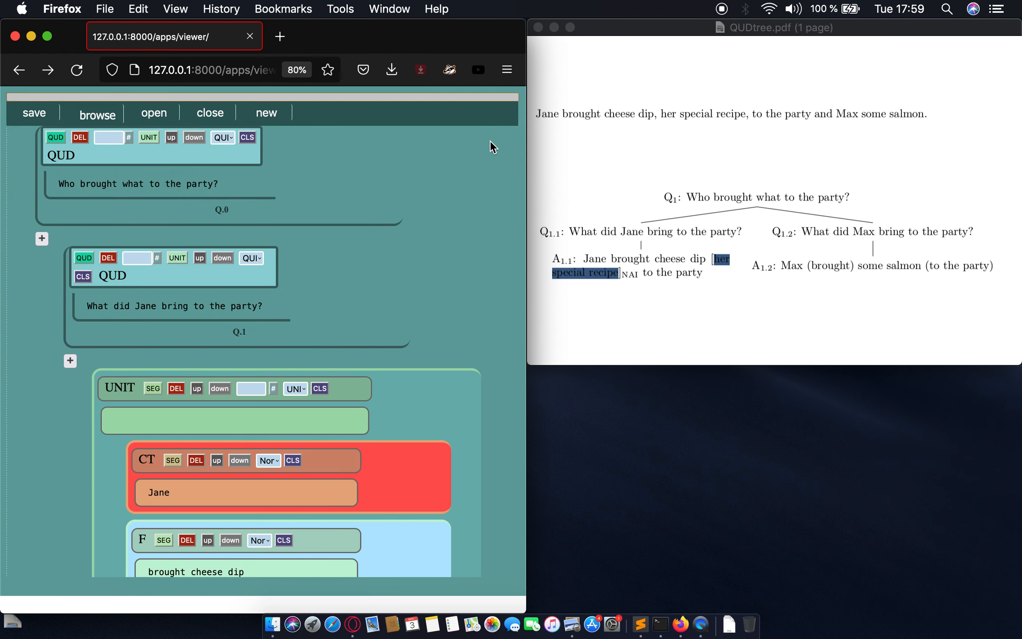